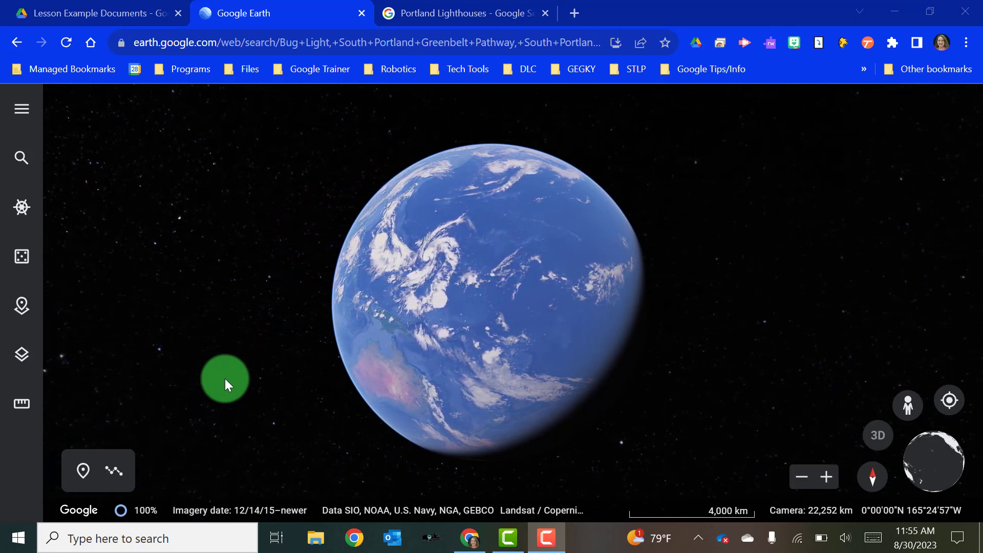
- Create a new Untitled Project stored in Google Drive from the Projects panel
click(23, 307)
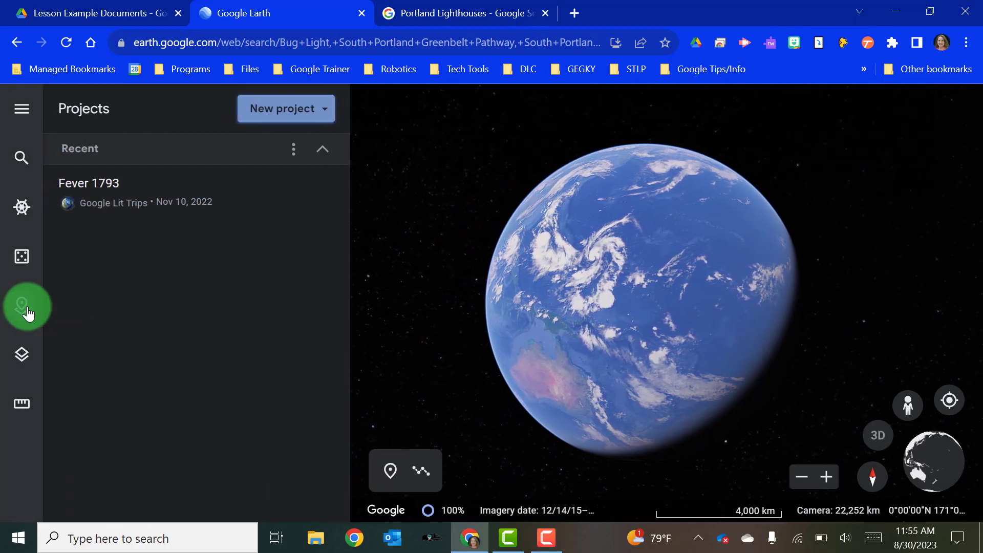
click(264, 112)
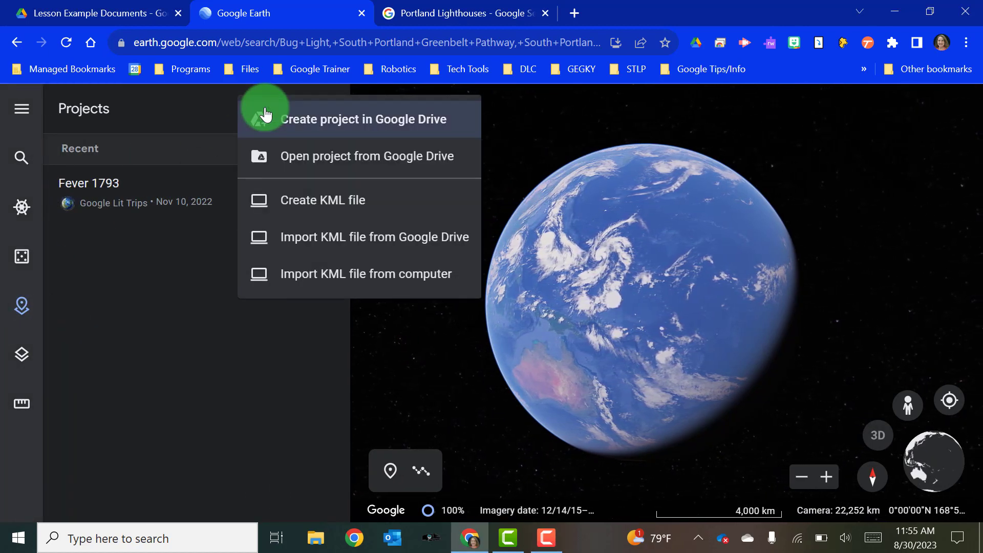
click(265, 118)
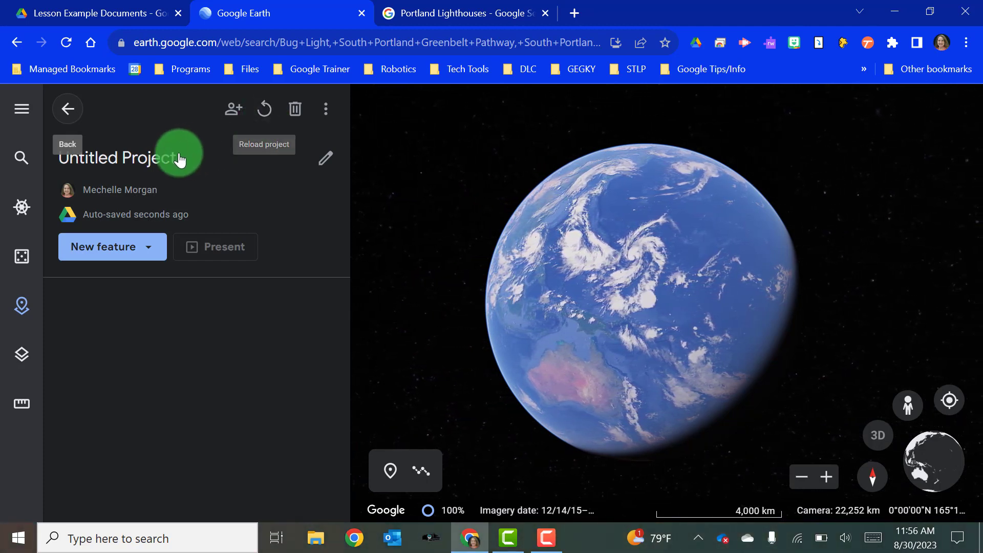
- Title the project 'Lighthouses of Portland, Maine' with description 'Take a tour of the breathtaking lighthouses around Portland, Maine'
click(163, 157)
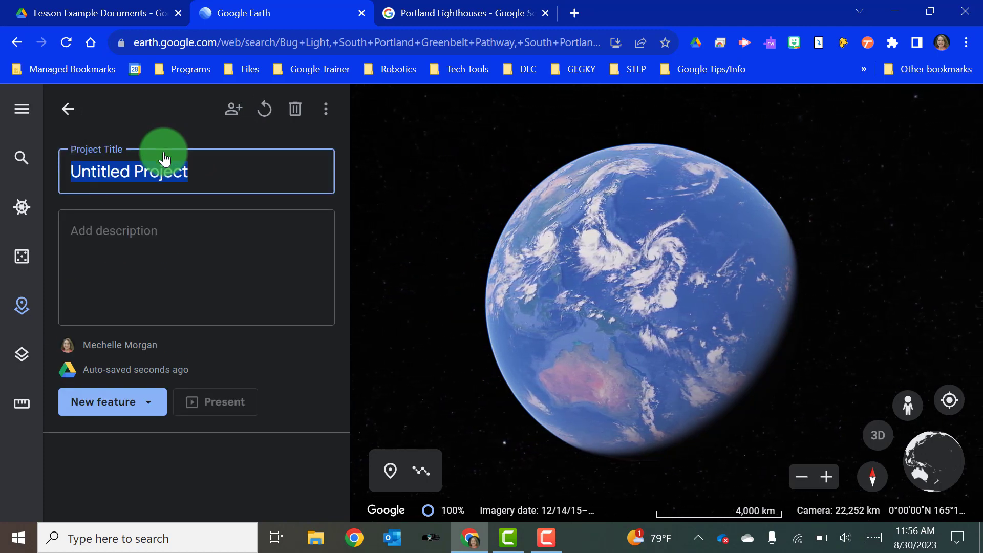
text(Light H)
key(BackSpace)
key(BackSpace)
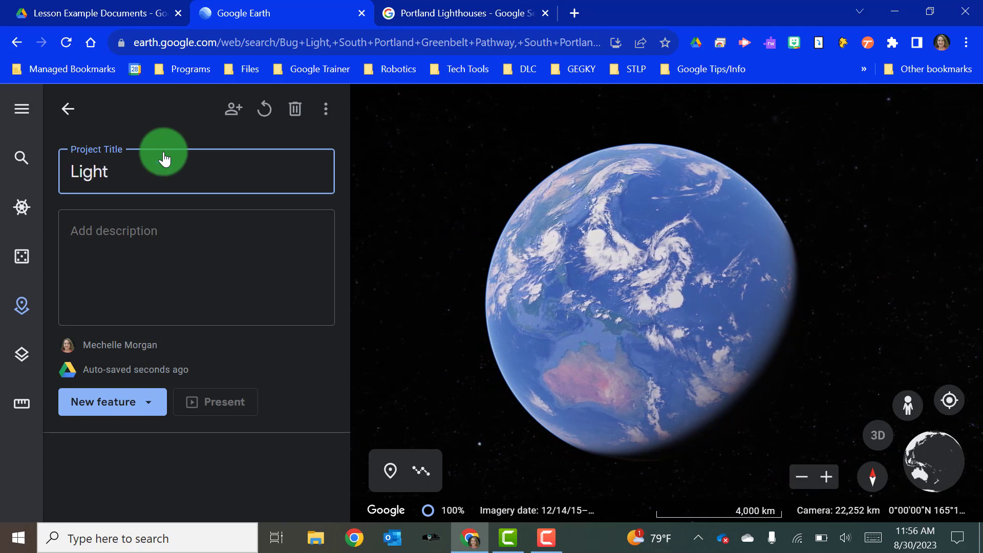
text(houses of )
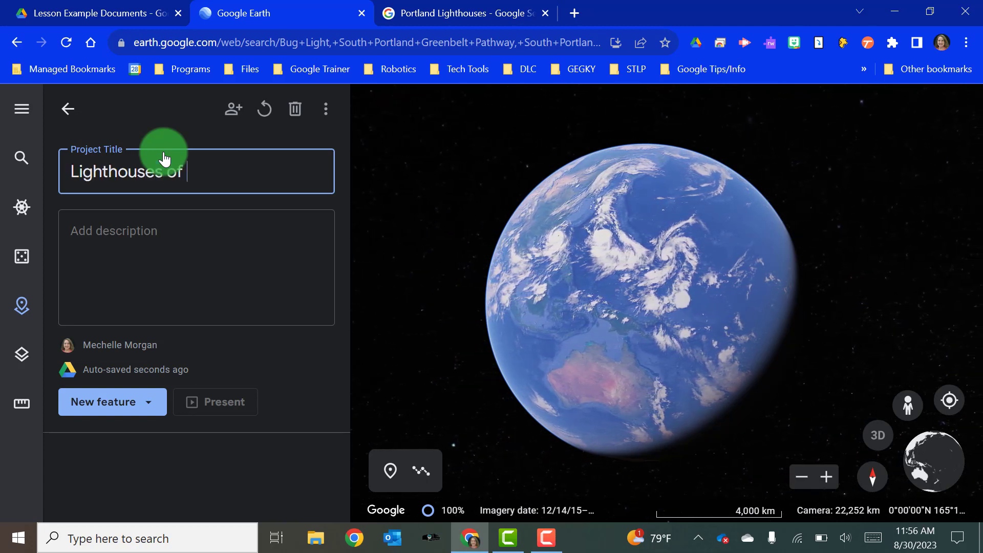
text(Portland M)
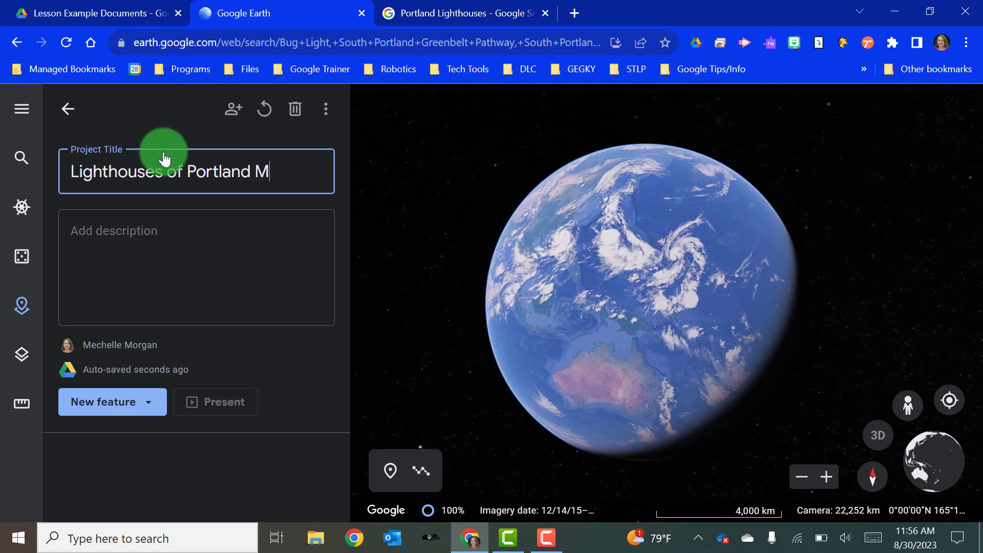
key(BackSpace)
text(, Maine)
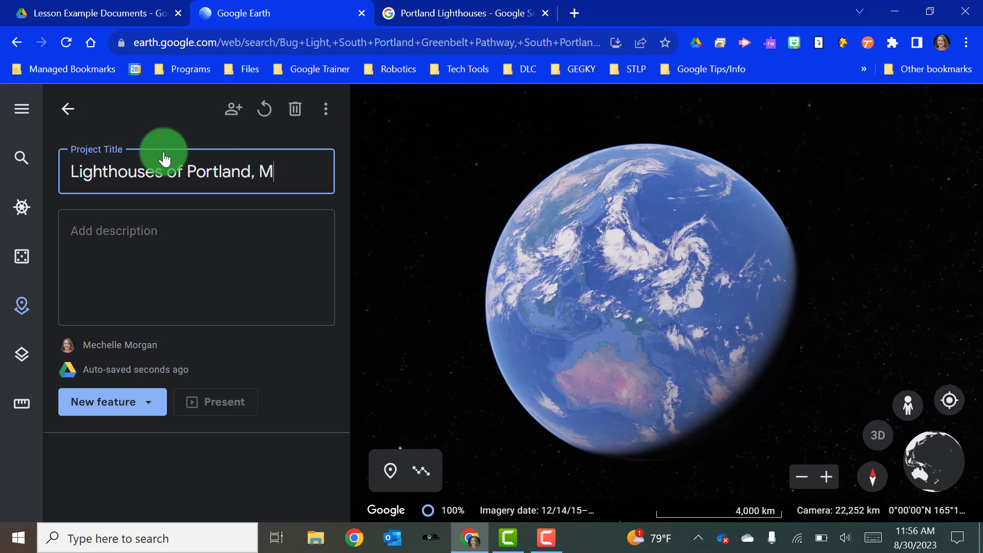
click(118, 236)
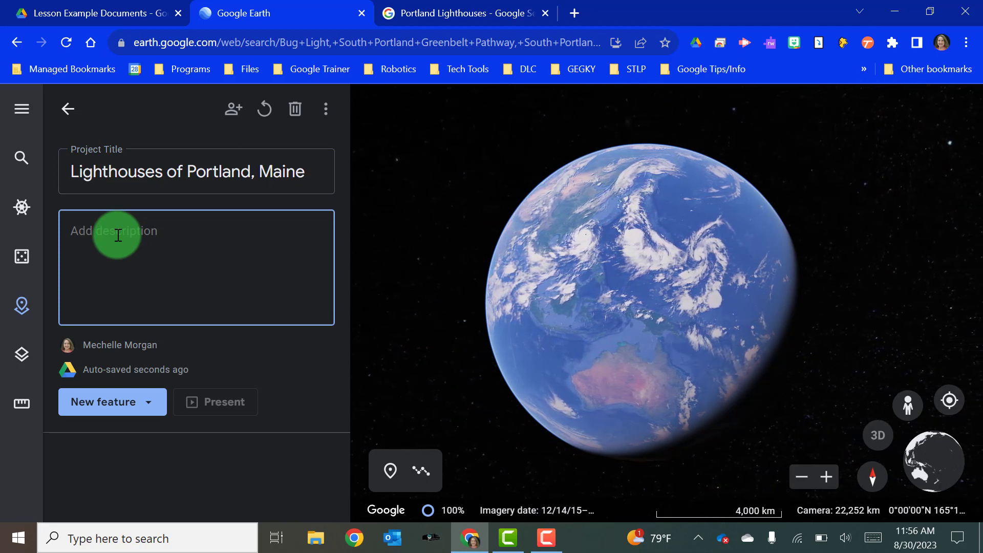
text(Tak)
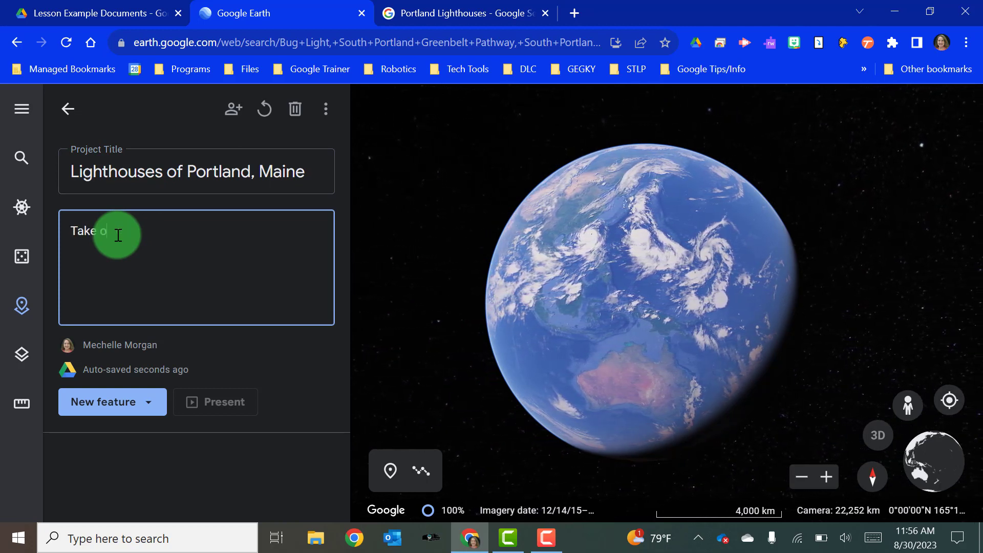
text(e a tour)
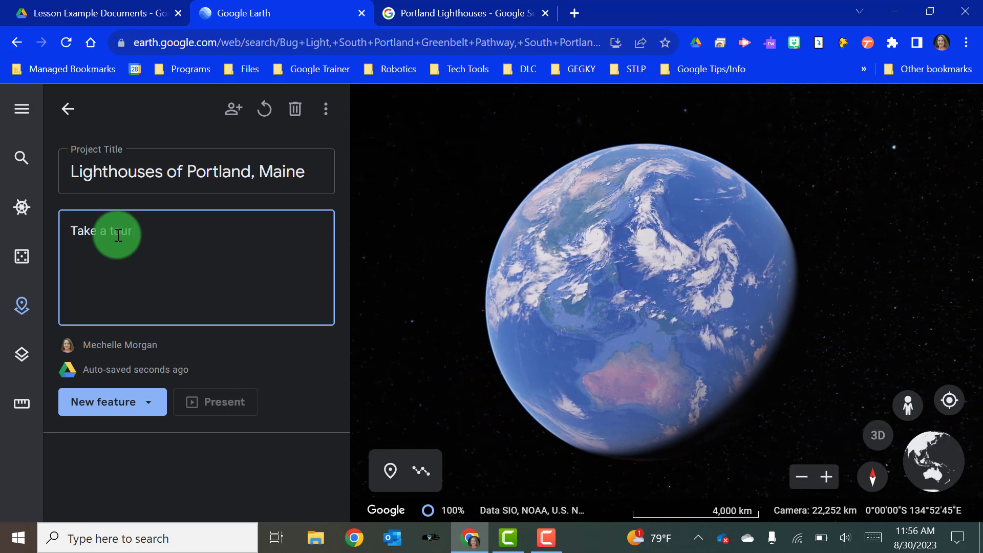
text( of the breath)
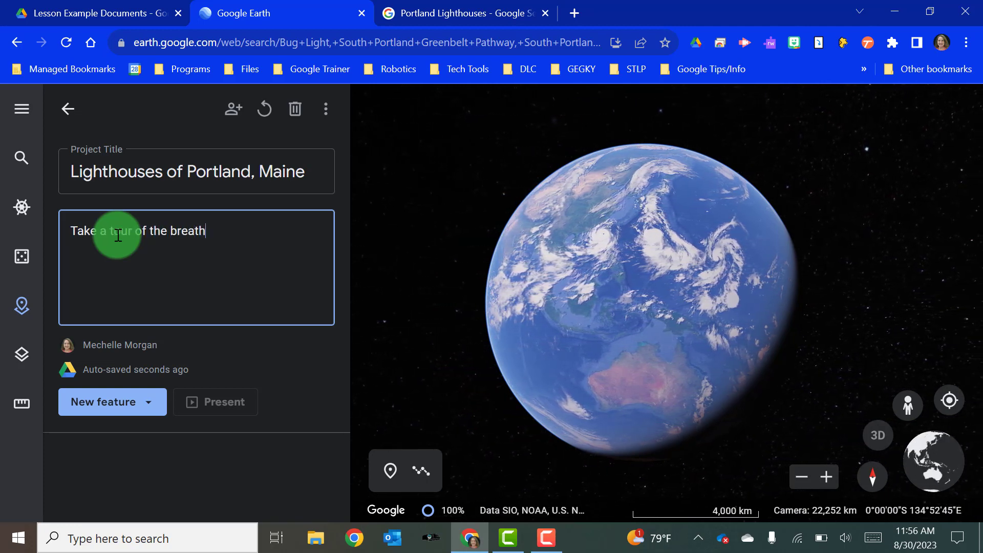
text(taking l)
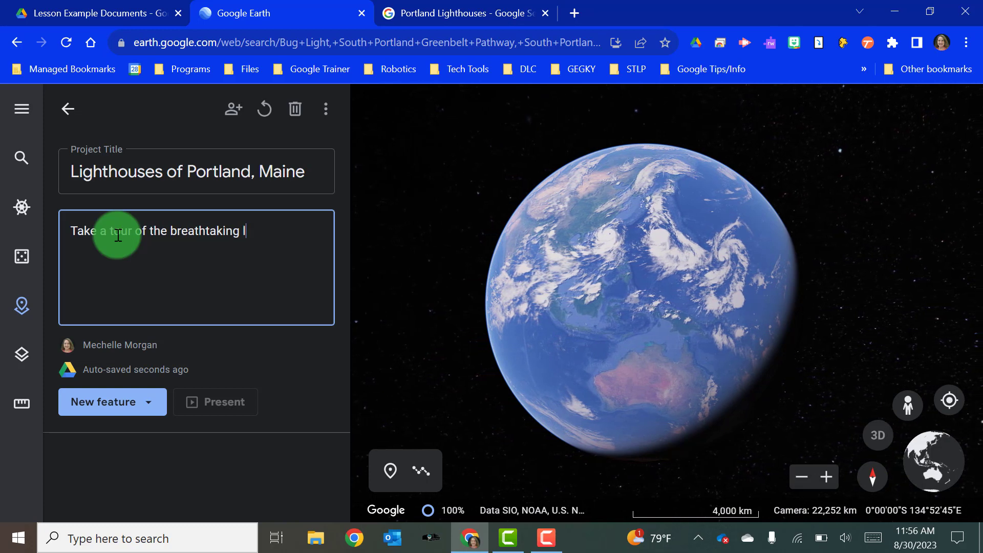
text(ighthouse)
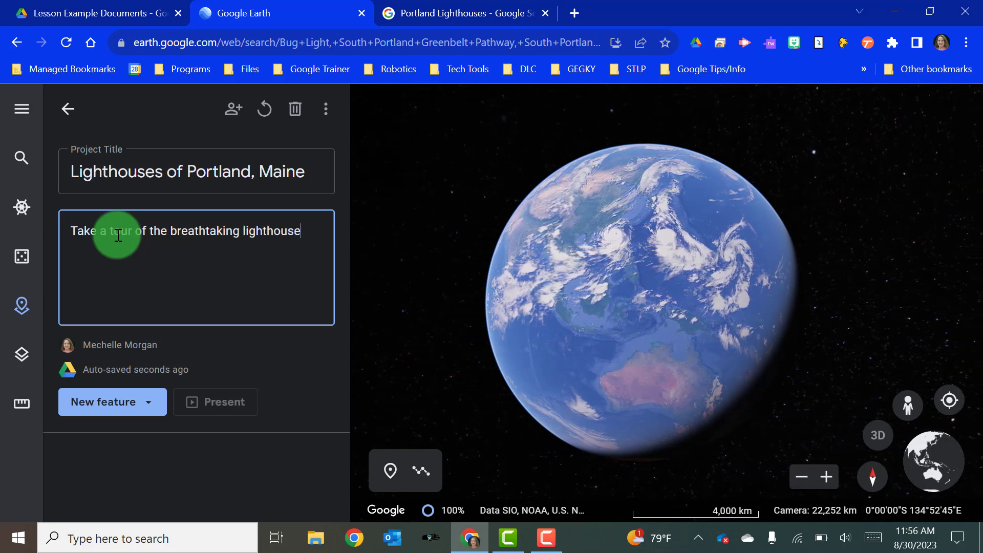
text(s around)
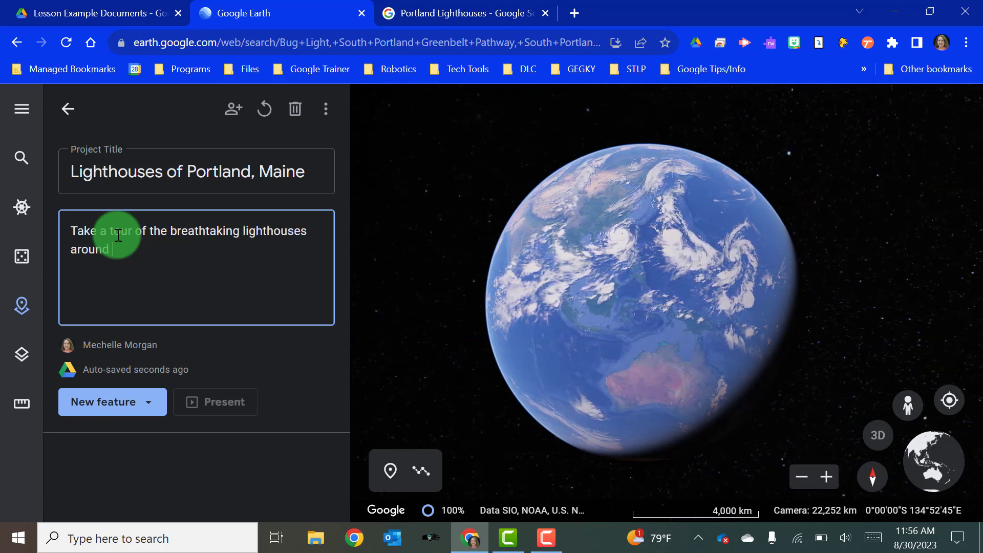
text( Portland)
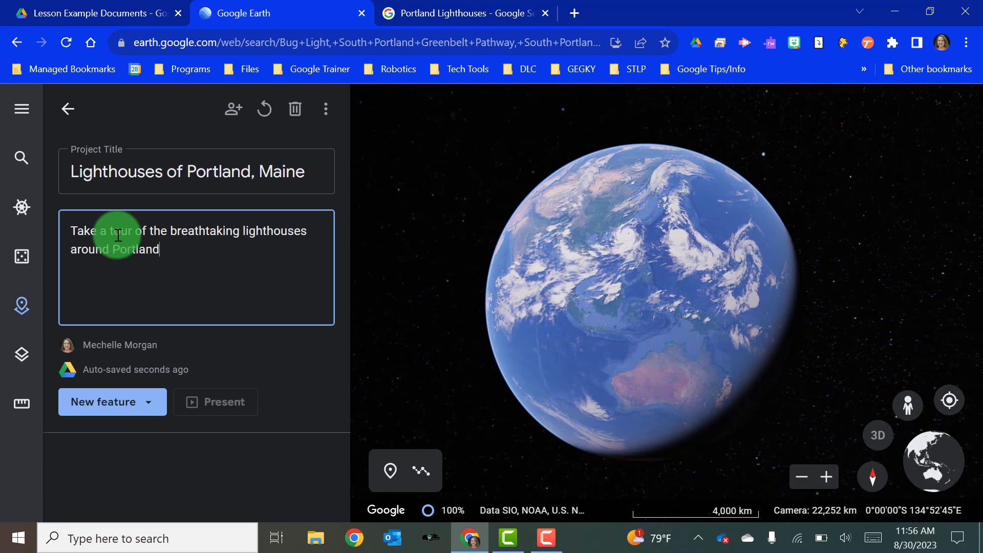
text(, Maine.)
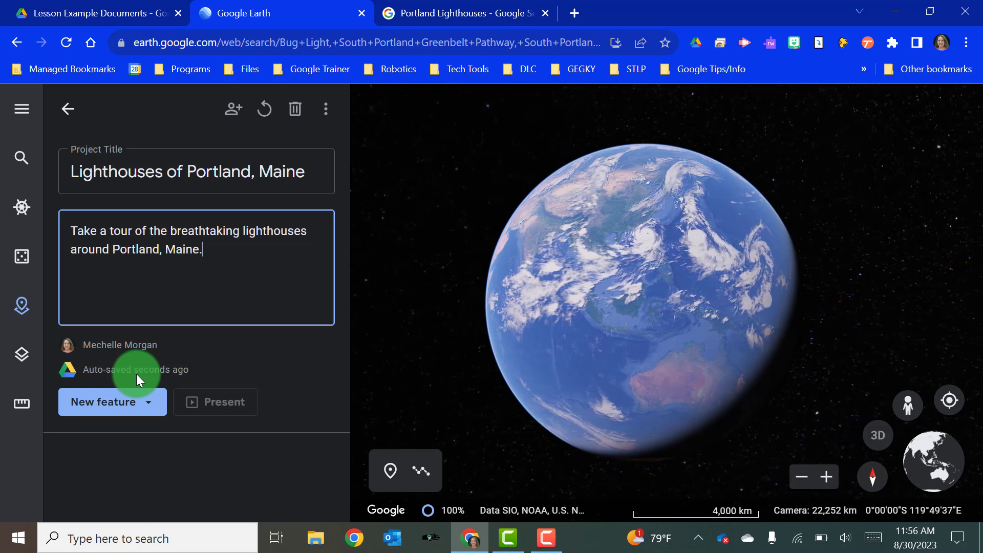
- Add a fullscreen slide titled 'Lighthouses of Portland, Maine' to the project
click(149, 407)
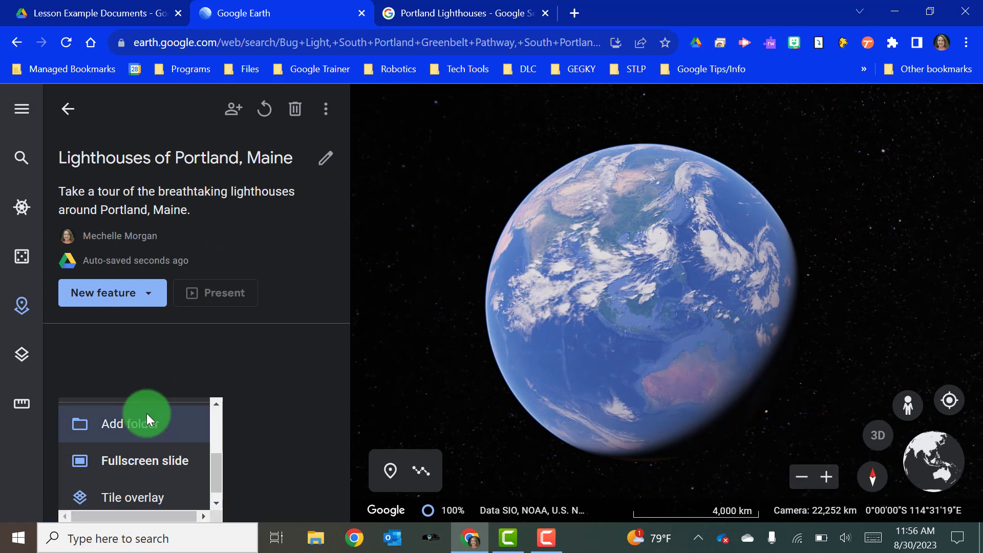
click(146, 413)
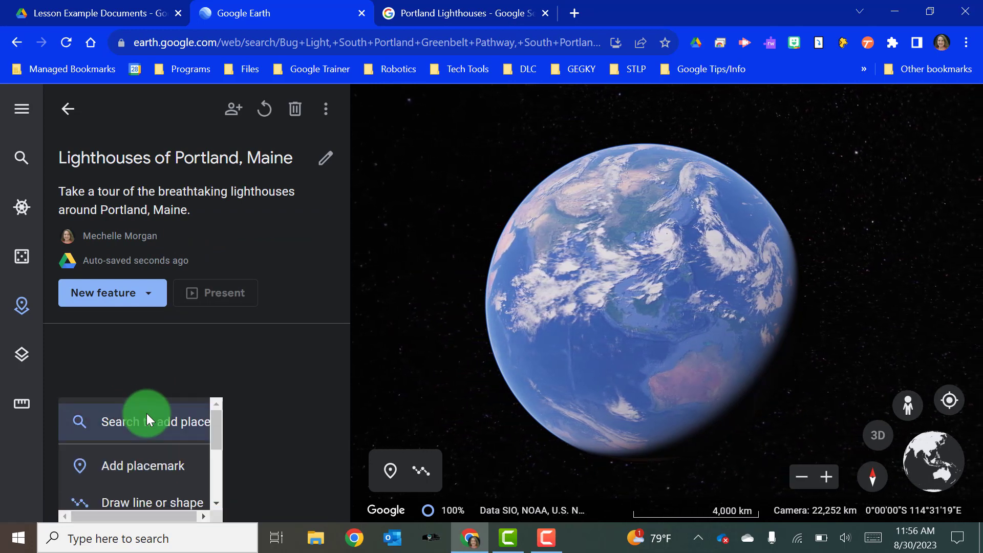
scroll(147, 413, down, 3)
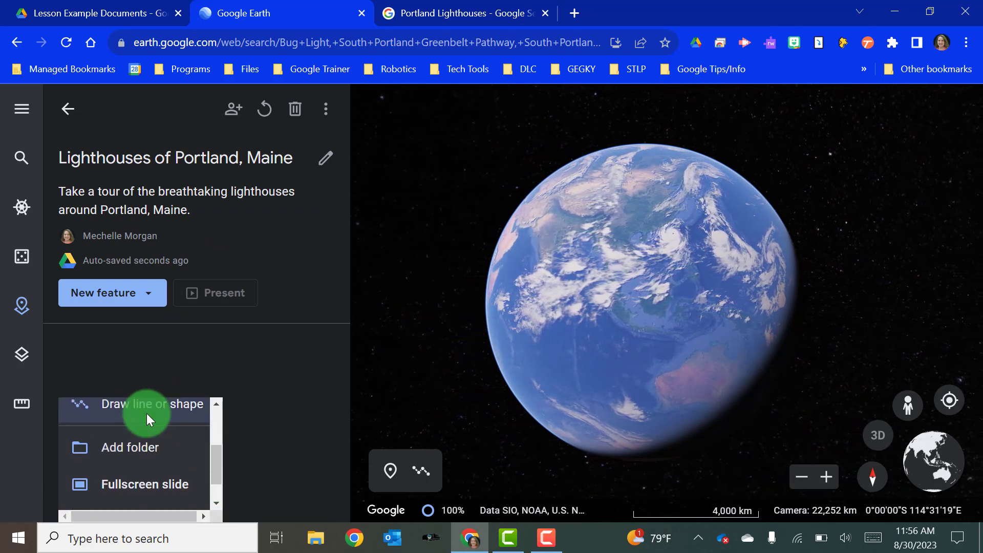
scroll(147, 413, down, 1)
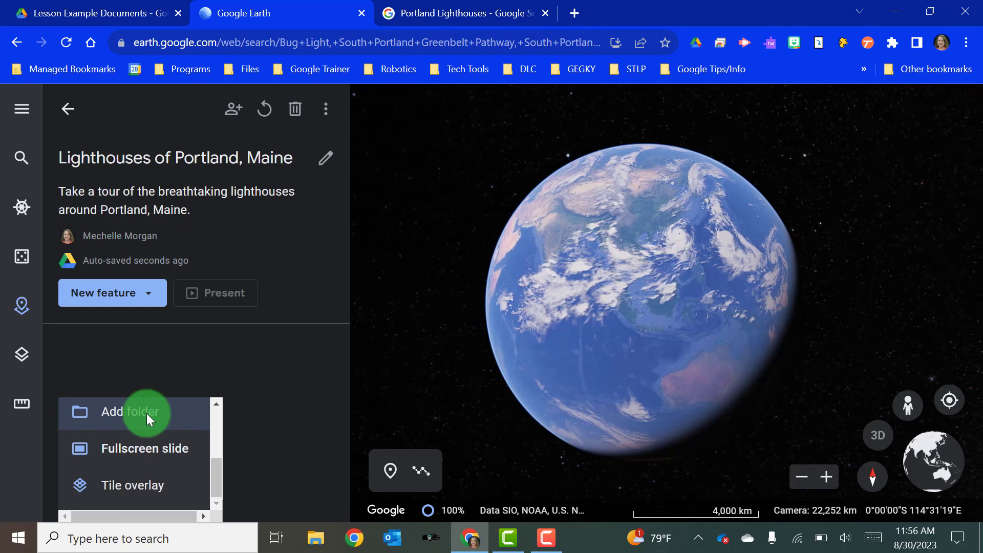
click(141, 448)
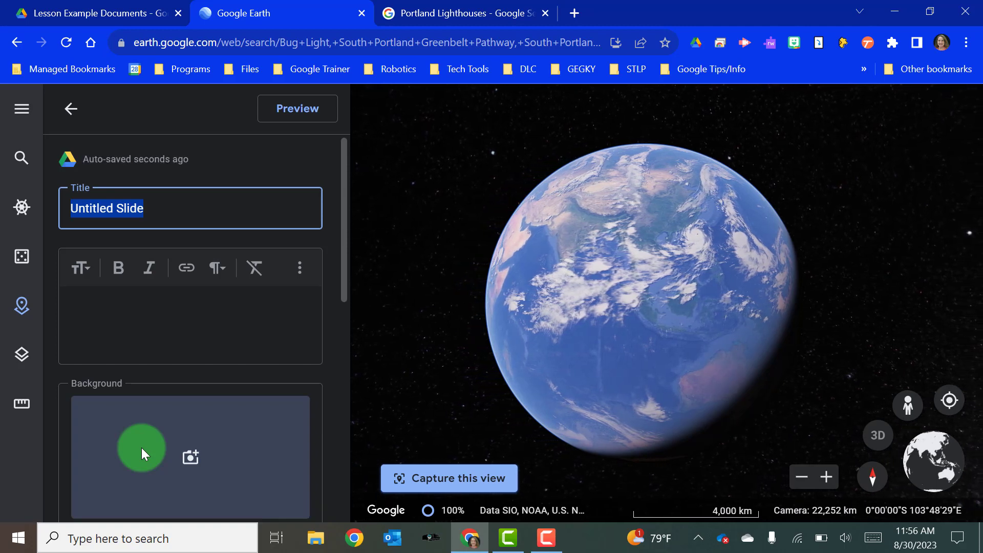
text(Ligh)
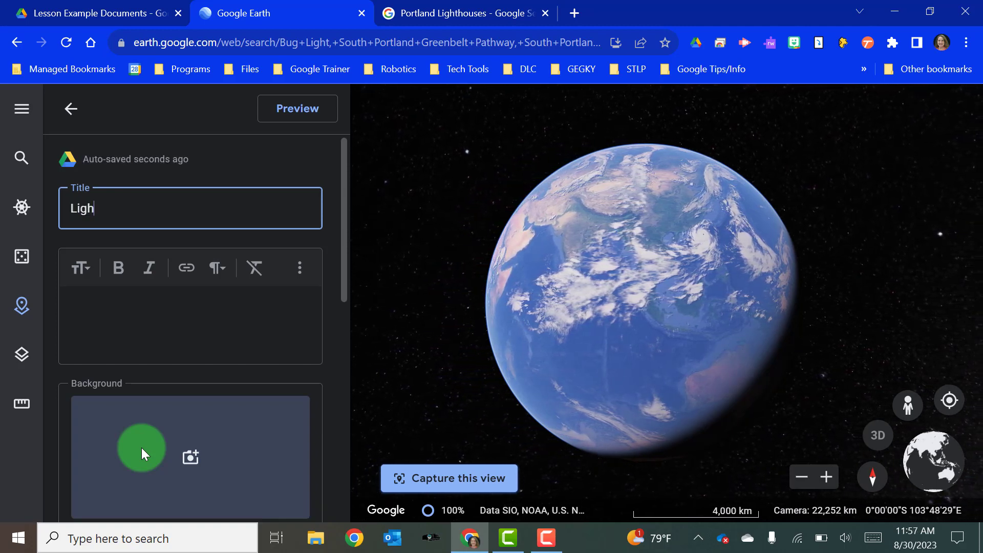
text(thouses of )
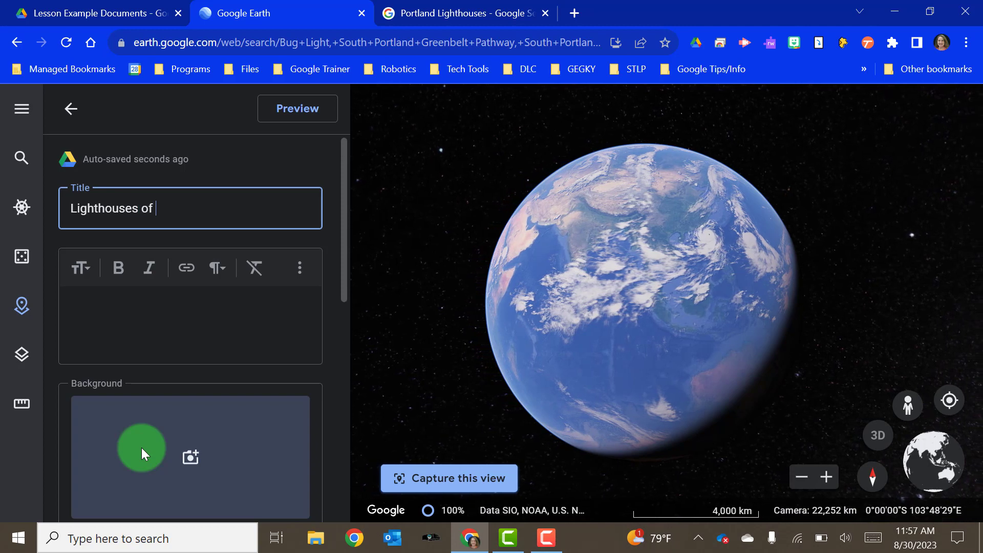
text(Portland)
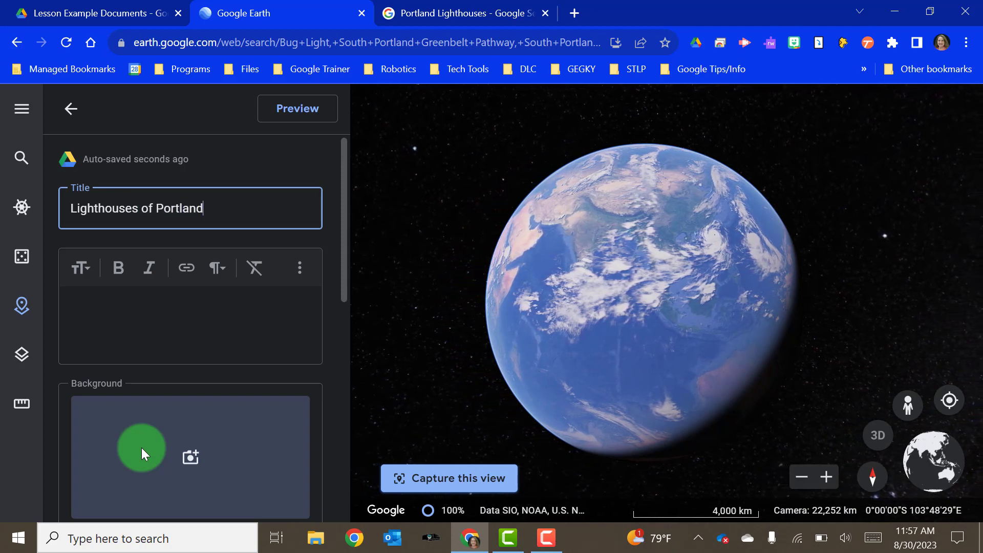
text(, Maine)
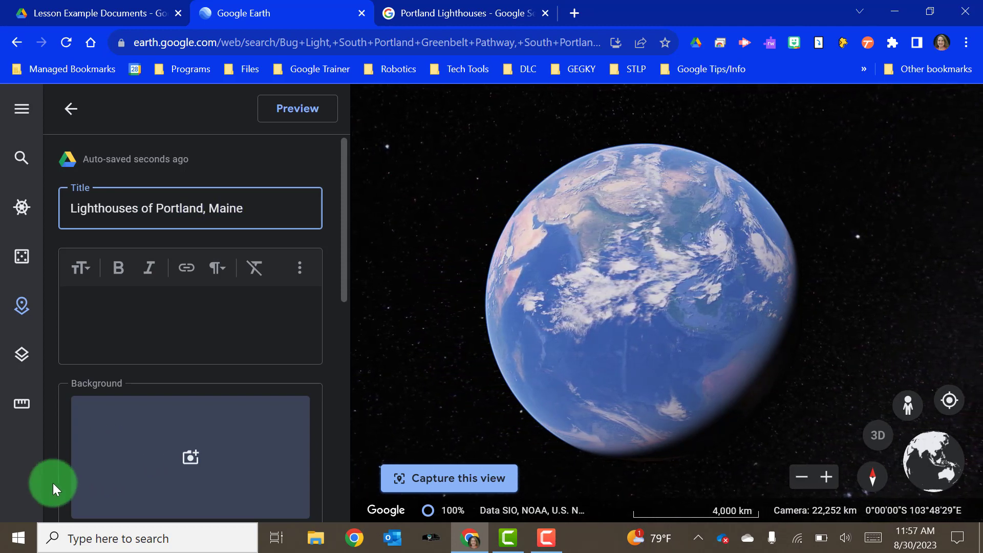
- Use a Maine lighthouse photo collage from Google Image Search as the slide background
click(189, 452)
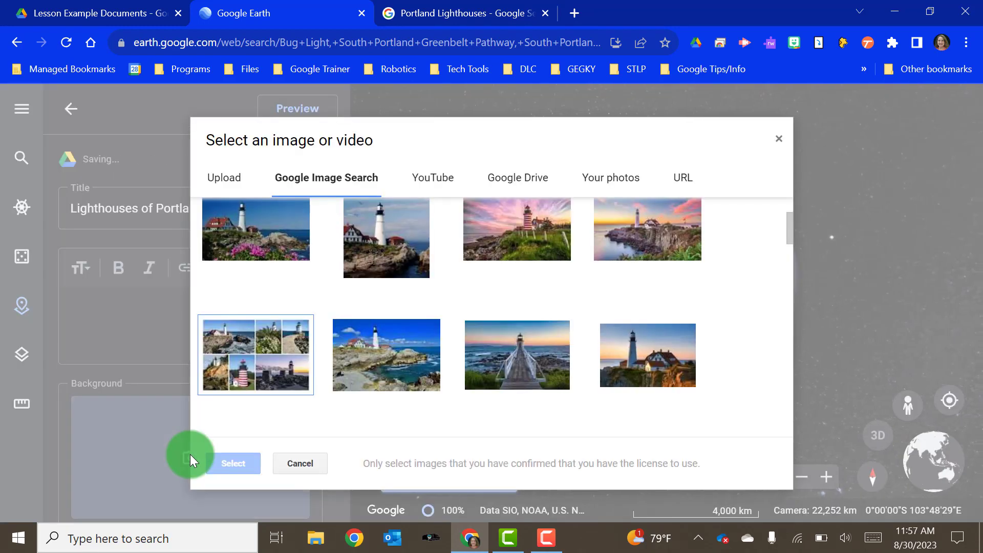
click(221, 346)
click(225, 463)
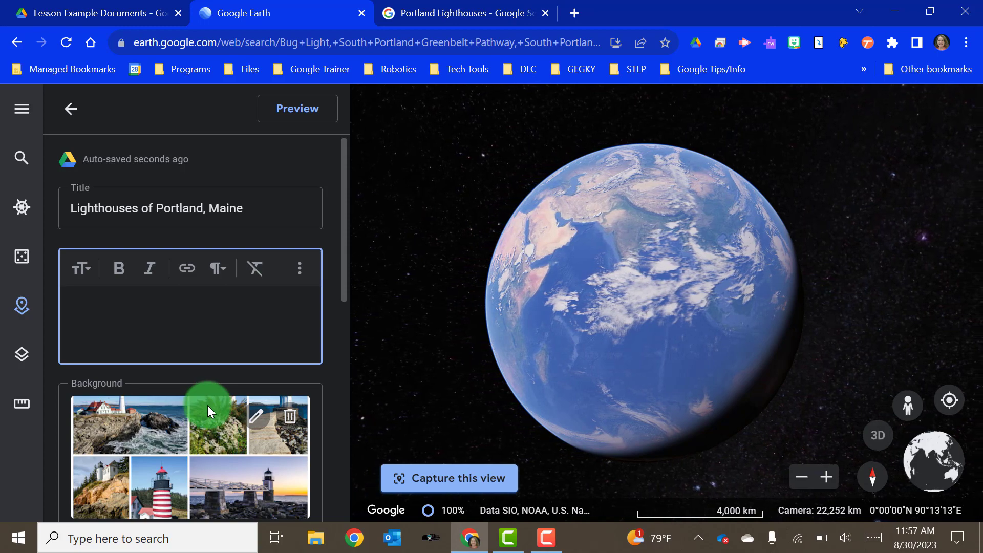
- Change the slide's background colour to teal-green and preview the title slide
scroll(207, 404, down, 3)
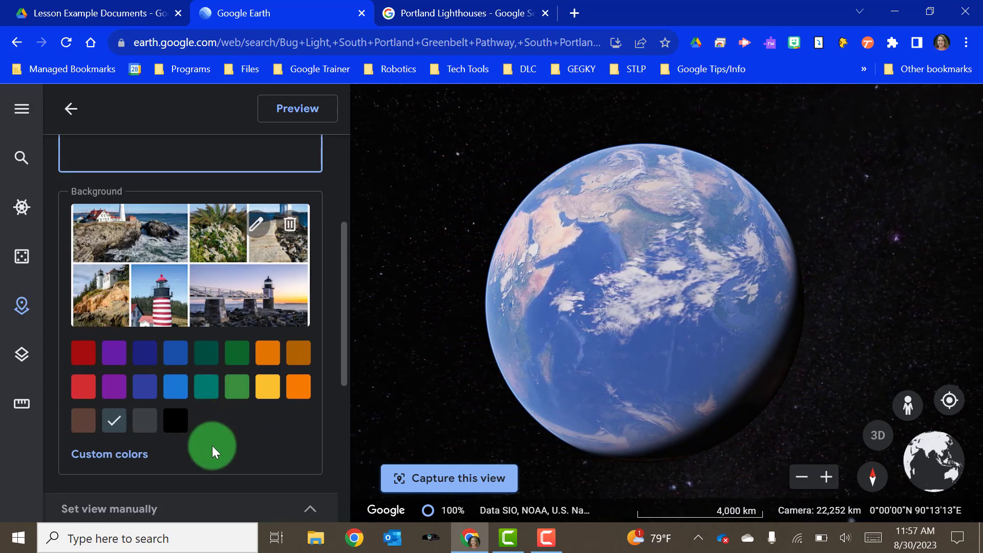
click(88, 351)
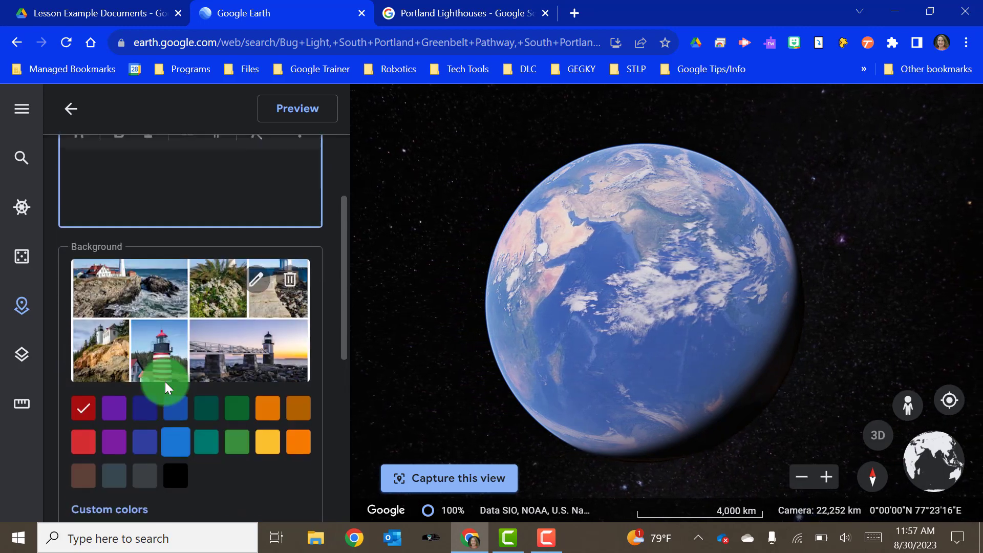
scroll(165, 382, down, 1)
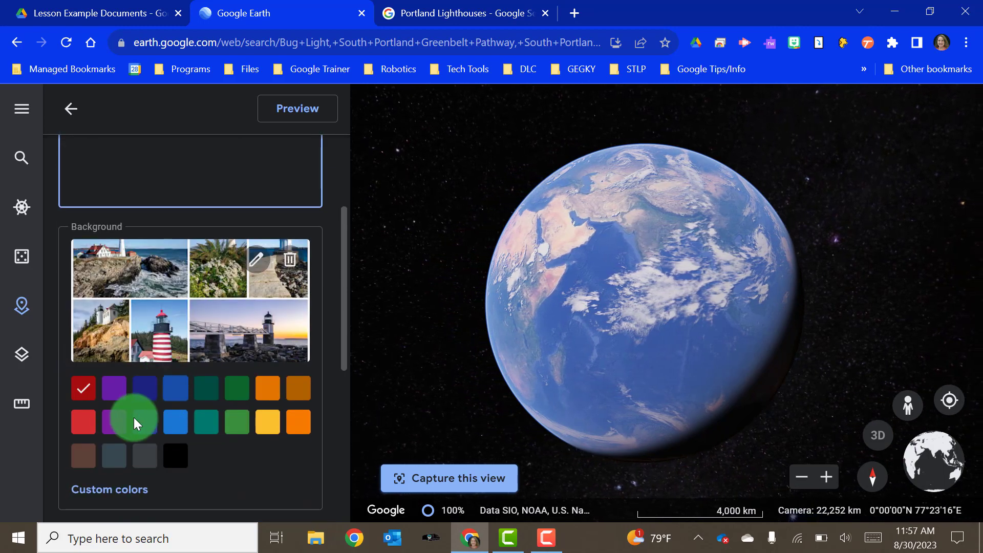
click(207, 416)
scroll(202, 386, up, 3)
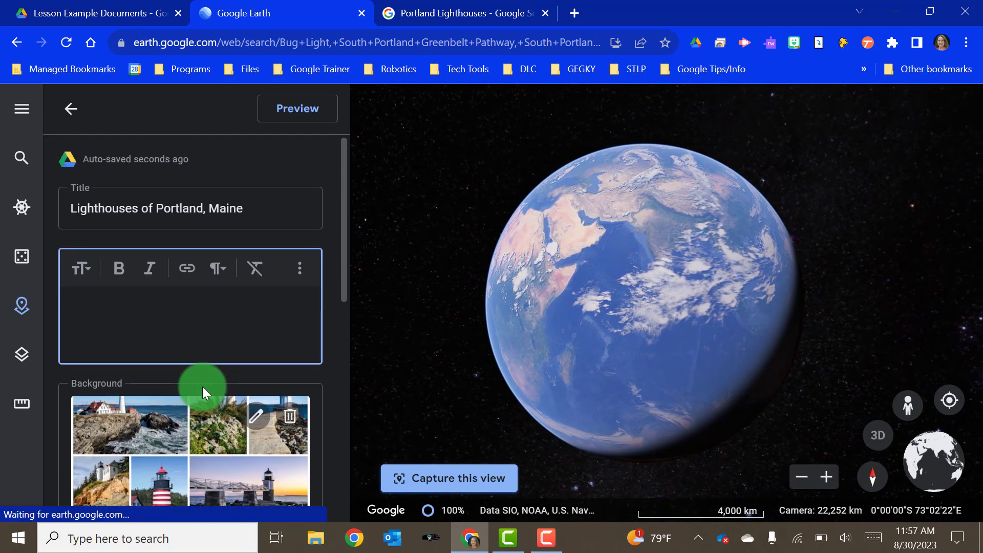
click(294, 118)
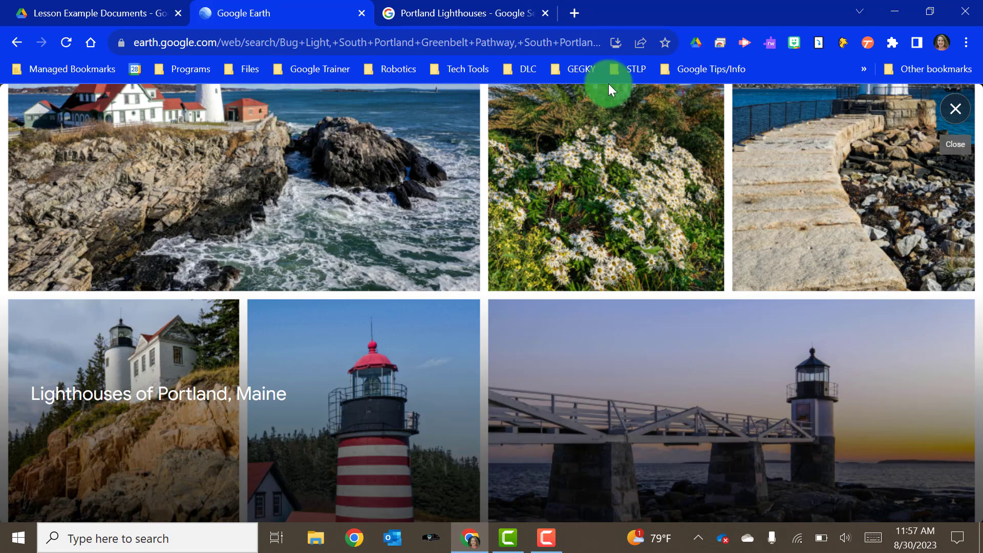
- Close the slide preview and return to the project overview
click(955, 108)
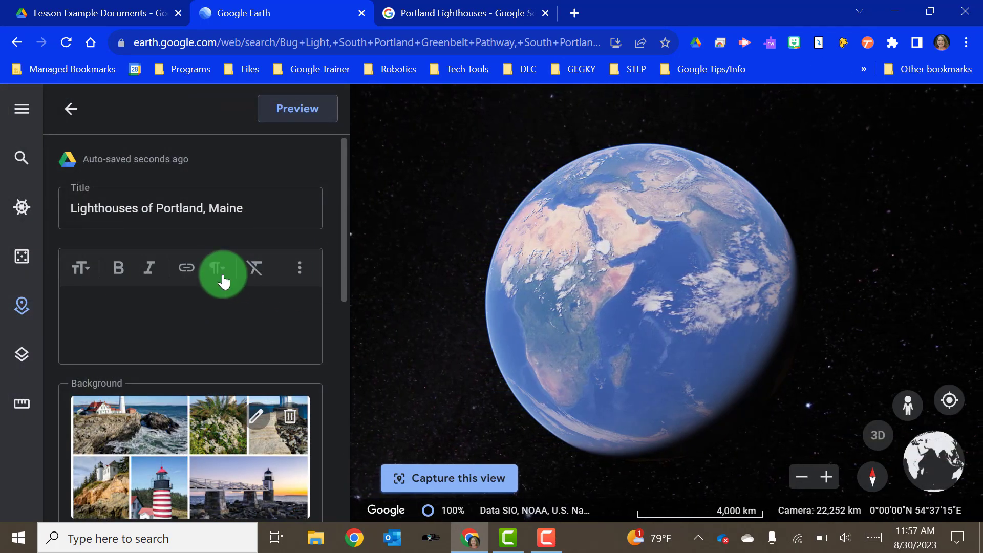
scroll(220, 279, down, 5)
scroll(222, 279, down, 5)
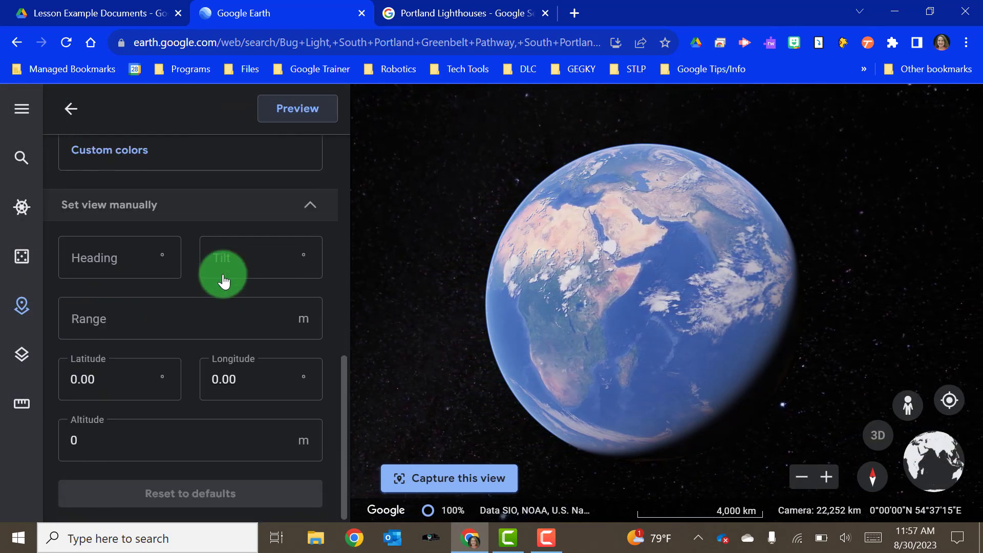
scroll(221, 279, up, 10)
click(66, 112)
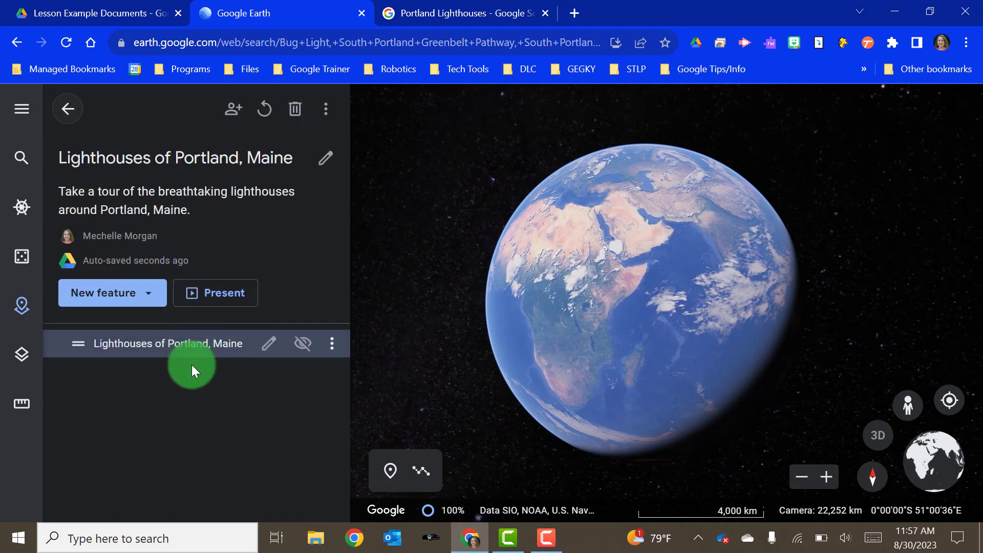
- Search 'Portlan' as a new place feature and fly to Portland Head Light, Cape Elizabeth
click(154, 296)
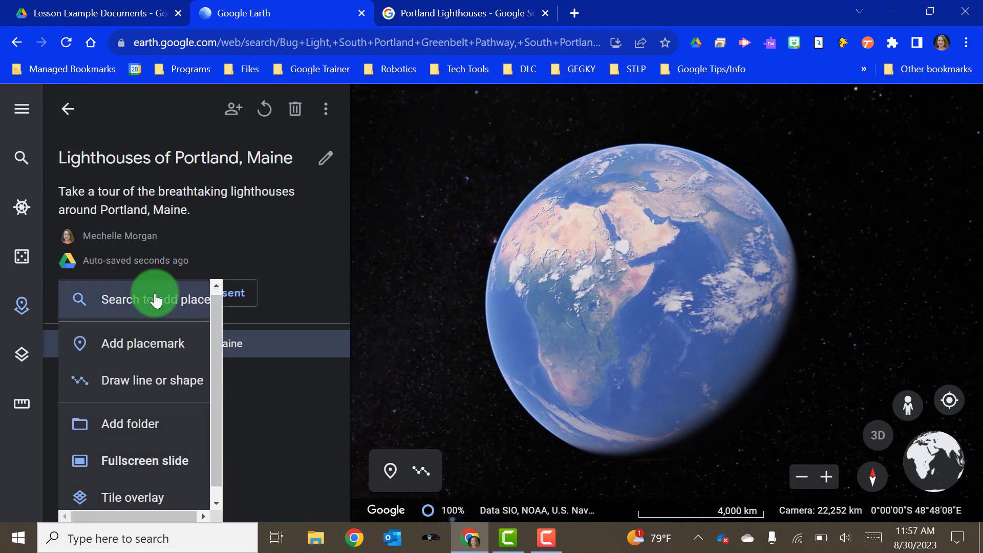
click(127, 299)
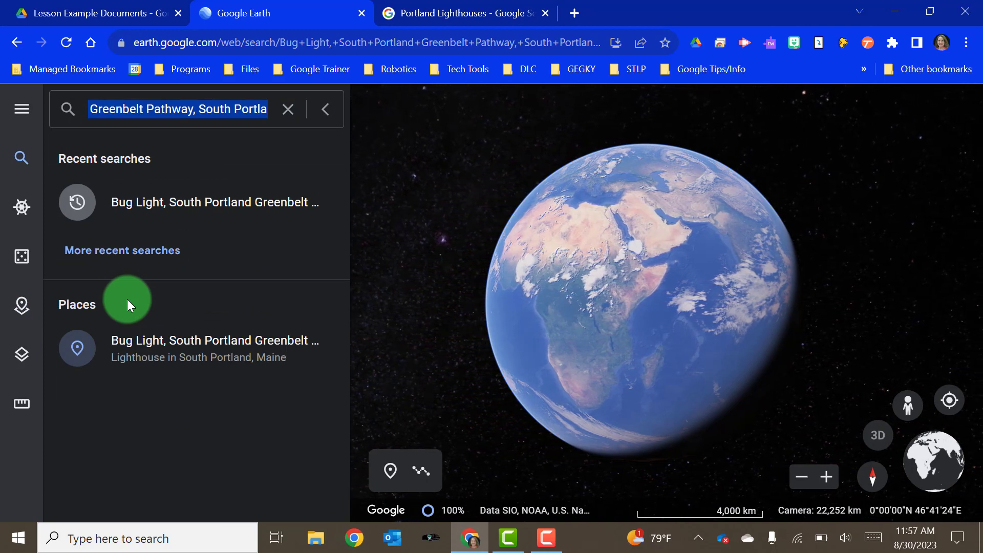
text(Portlan)
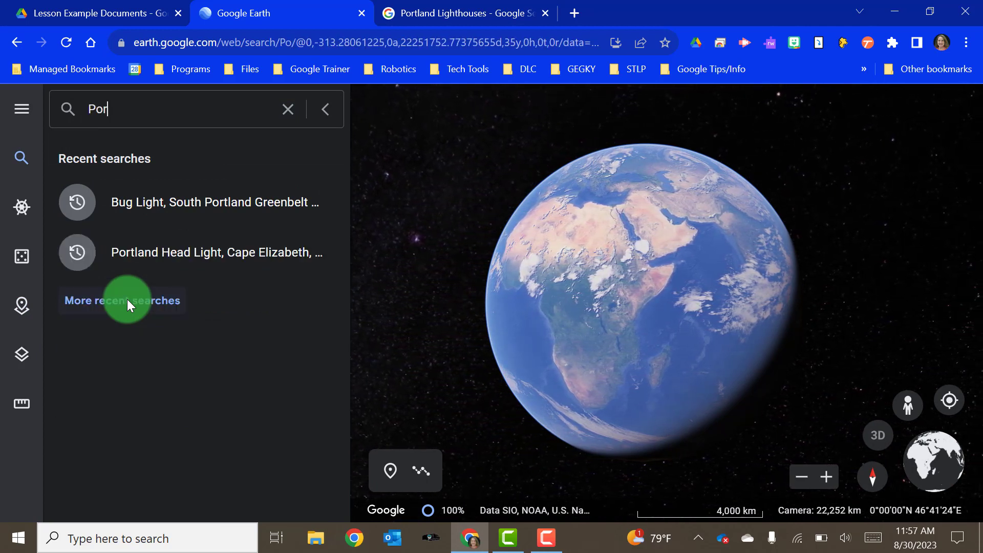
click(153, 252)
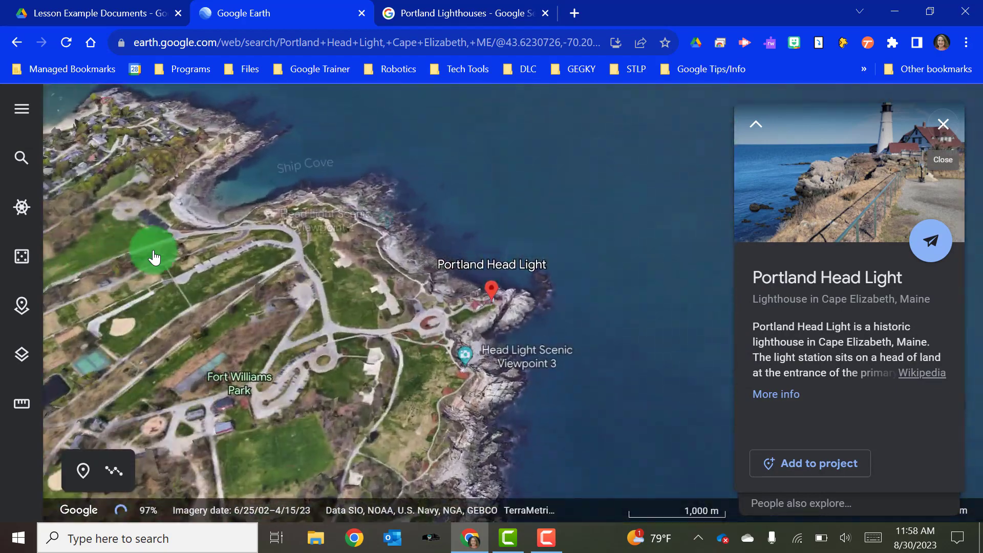
- Add Portland Head Light to the project as a placemark with a green pin
click(789, 464)
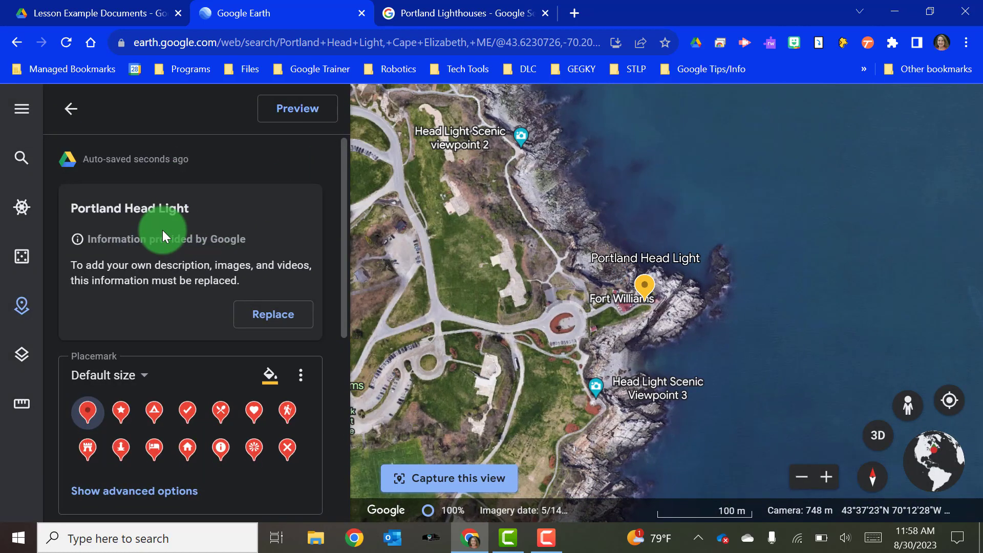
scroll(162, 229, down, 1)
scroll(162, 229, down, 1)
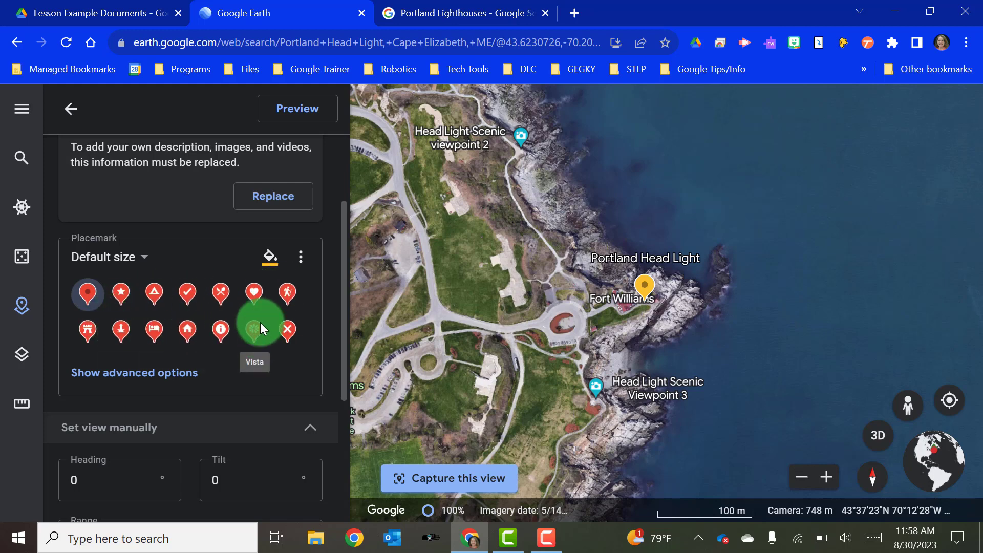
click(269, 258)
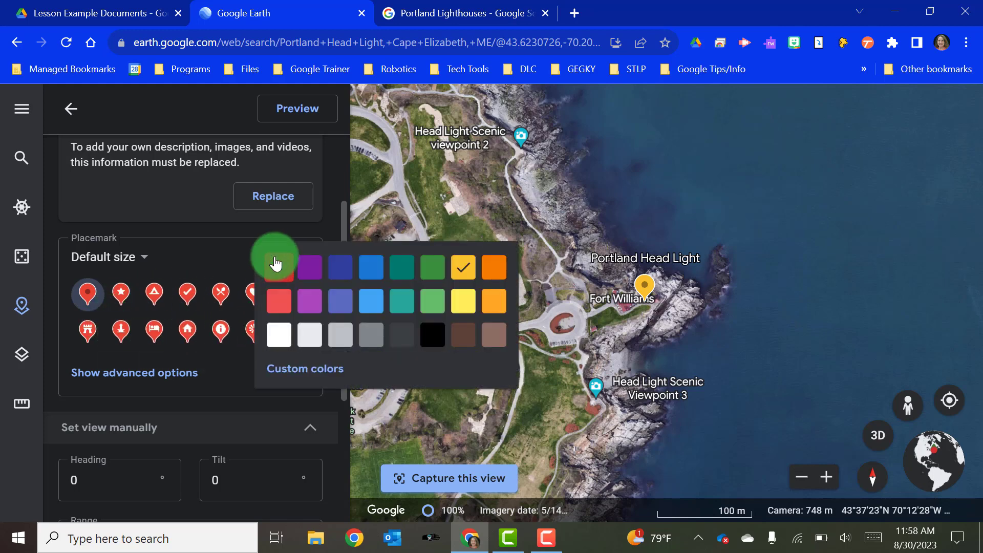
click(405, 268)
- Replace the placemark's Google info with custom content titled 'Portland Head Light'
scroll(183, 306, down, 2)
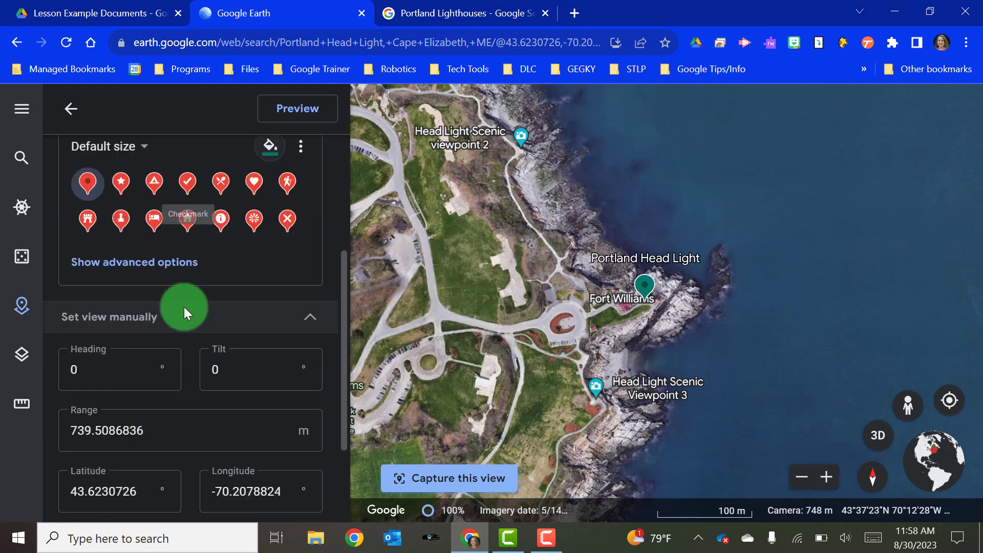
scroll(183, 307, down, 2)
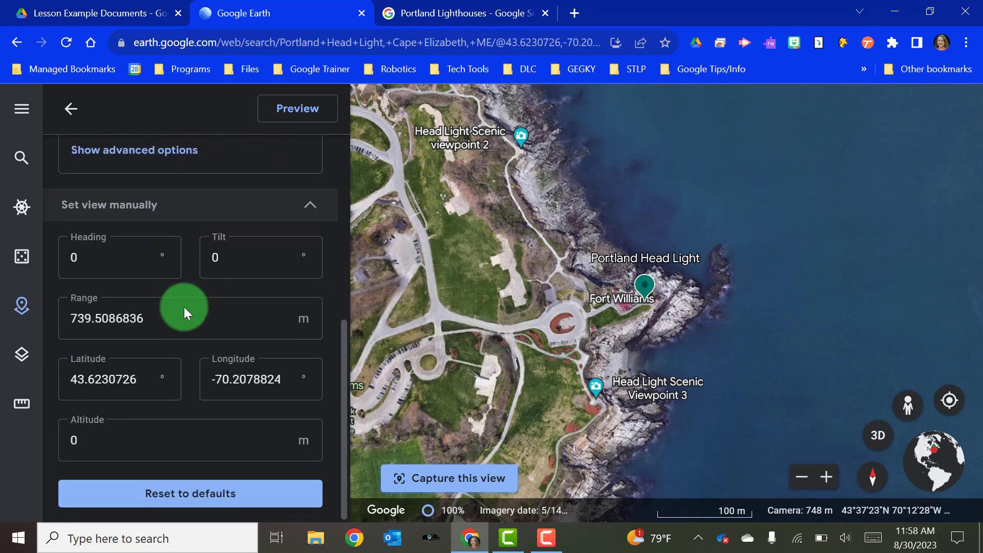
scroll(183, 307, up, 6)
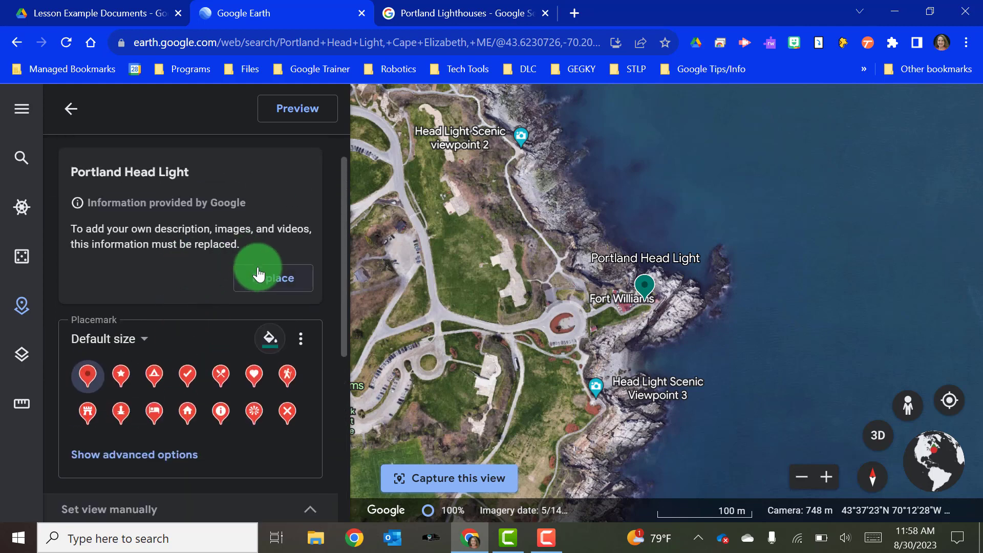
click(261, 279)
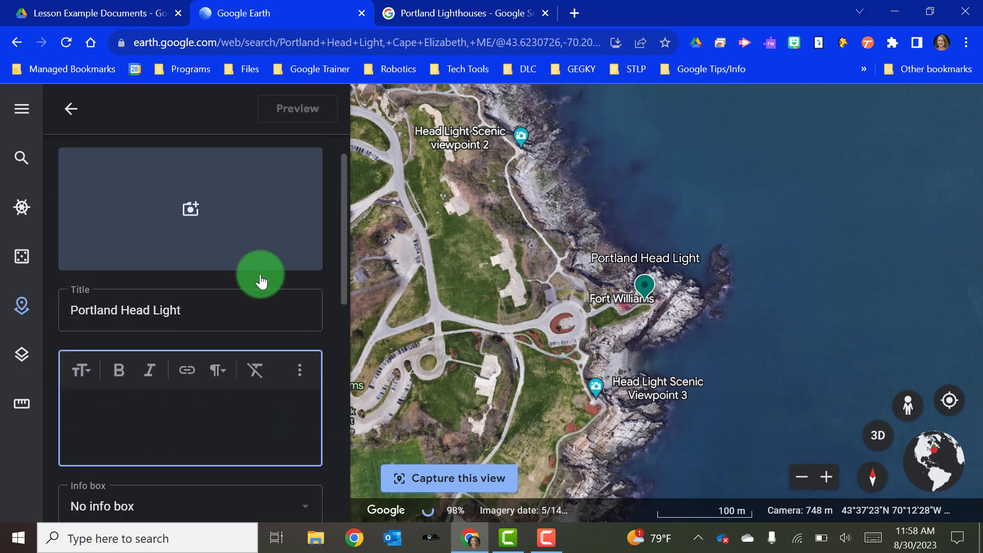
- Attach a red-roofed lighthouse photo found by Google Image Search for 'Portland head light'
click(195, 208)
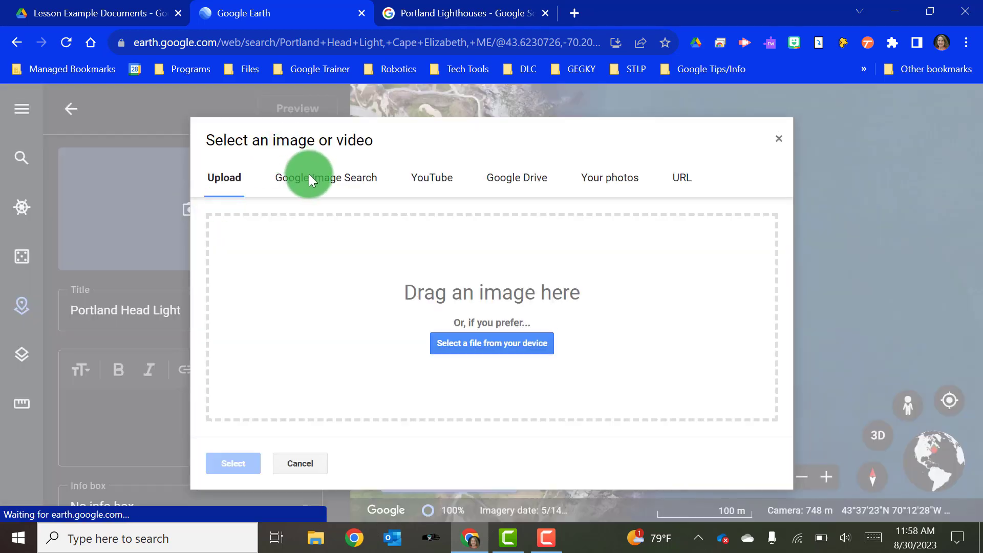
click(310, 176)
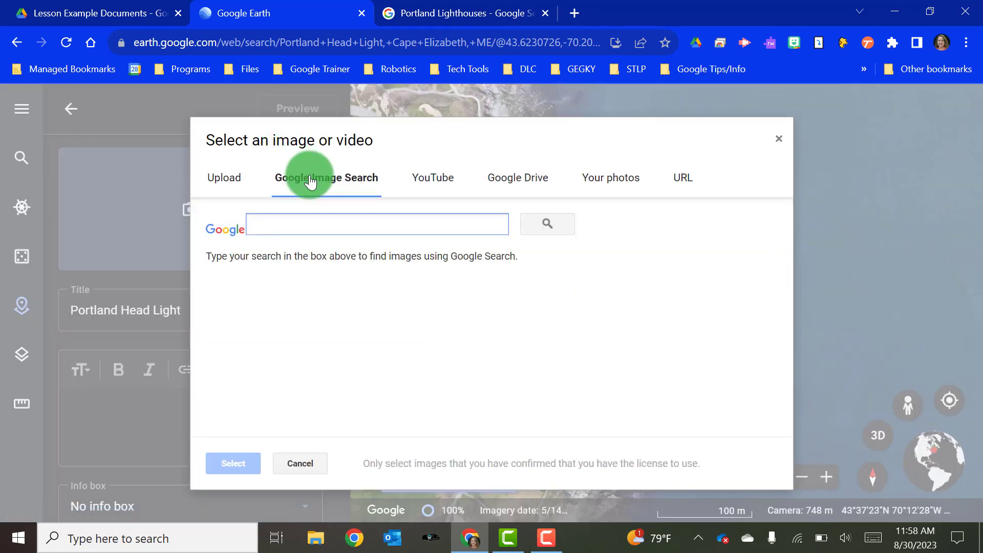
text(P)
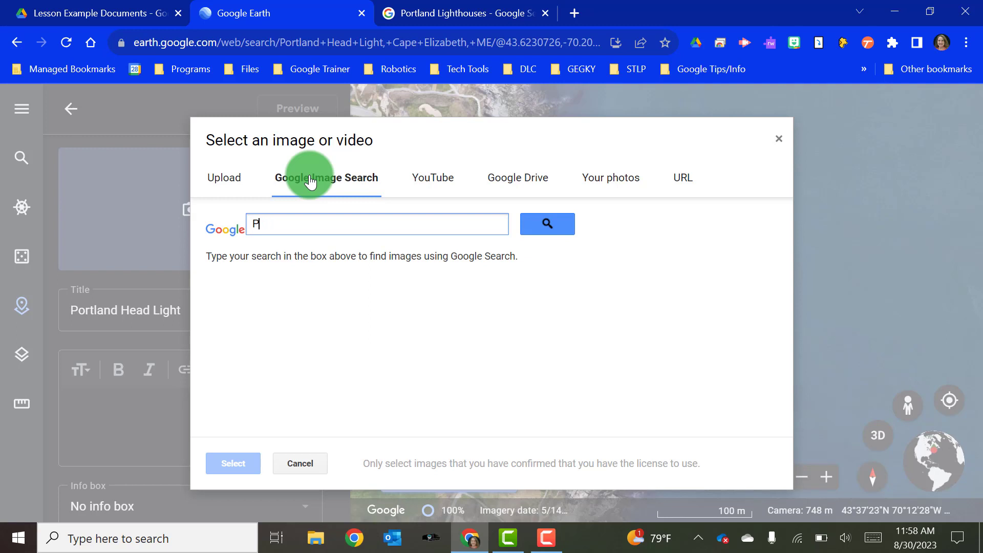
text(Ortland head light)
key(Return)
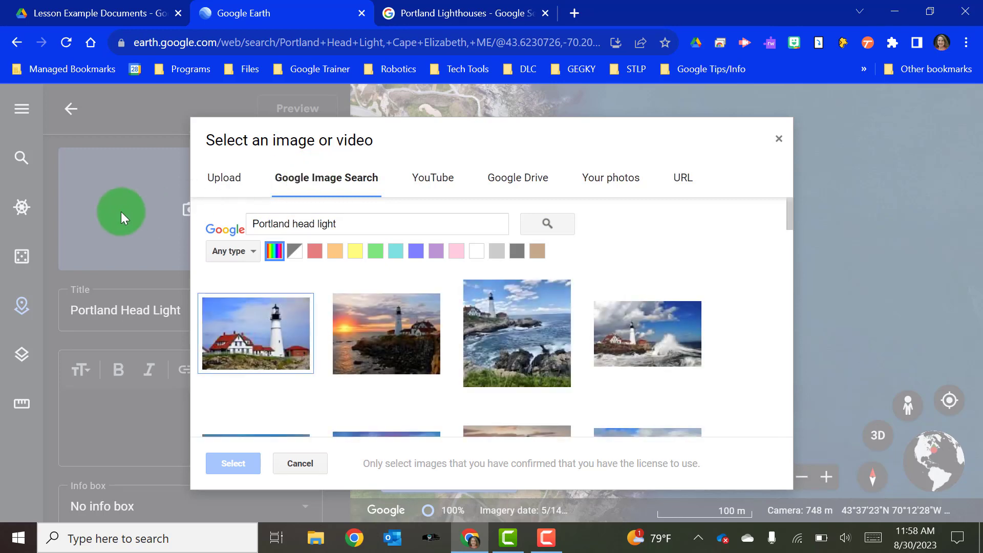
click(270, 351)
click(223, 460)
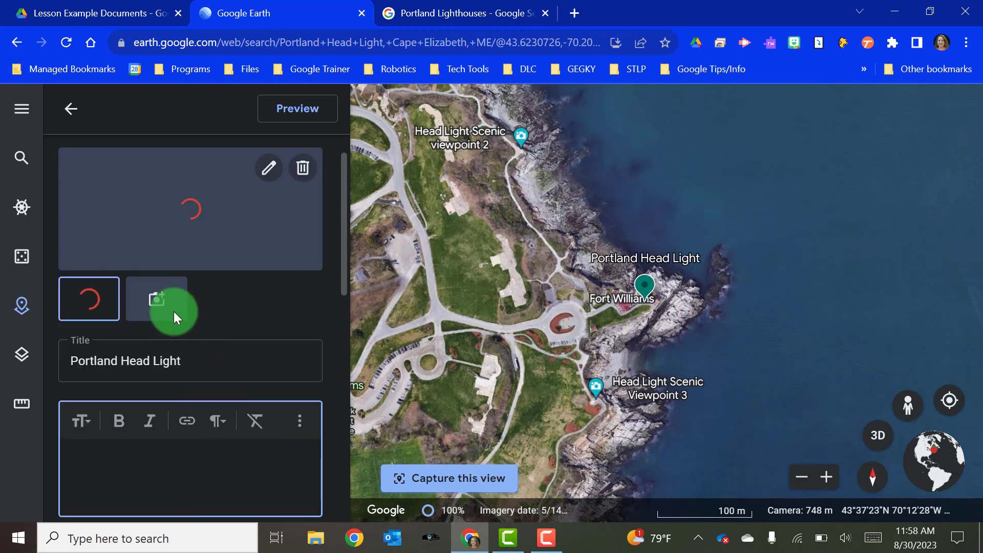
- Add a sunset lighthouse photo as the placemark's second image, then reopen the media picker
click(159, 296)
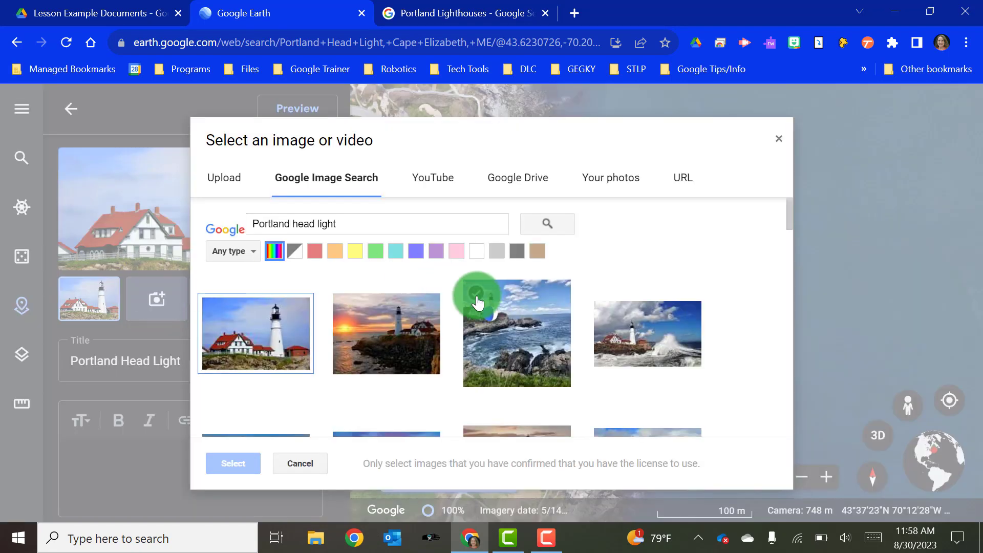
click(397, 342)
click(235, 462)
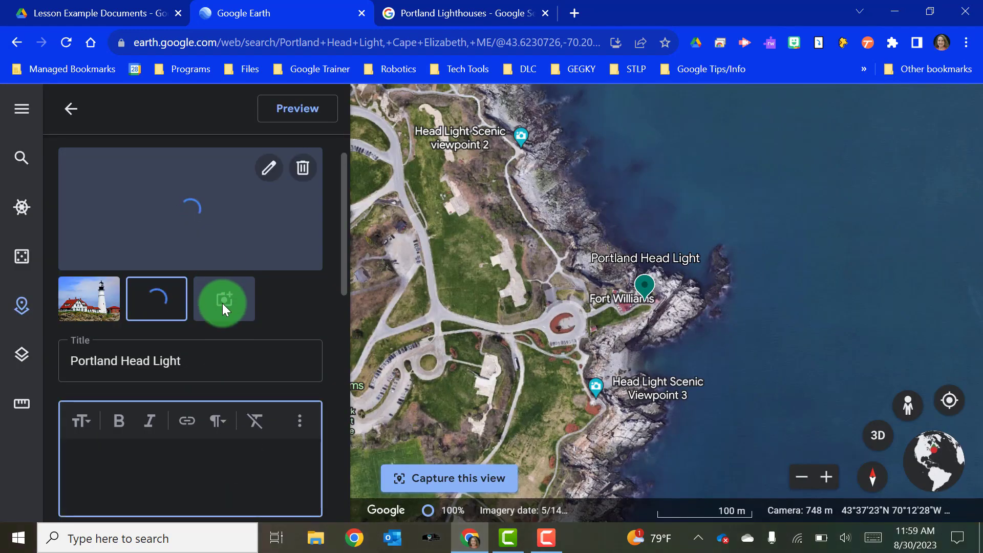
click(222, 303)
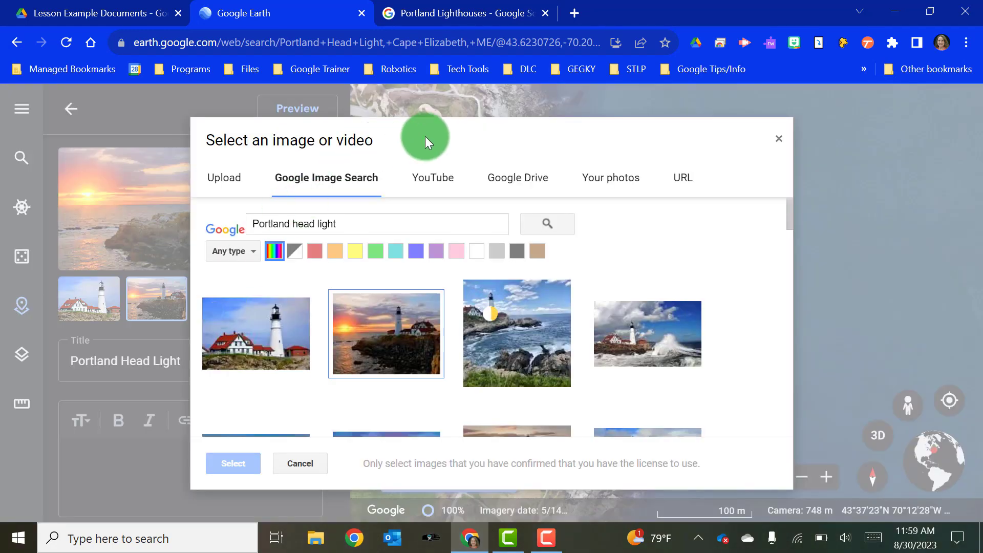
- Attach the YouTube video '[4K] Virtual tour of Portland Head Light in Maine' as the third media item
click(426, 181)
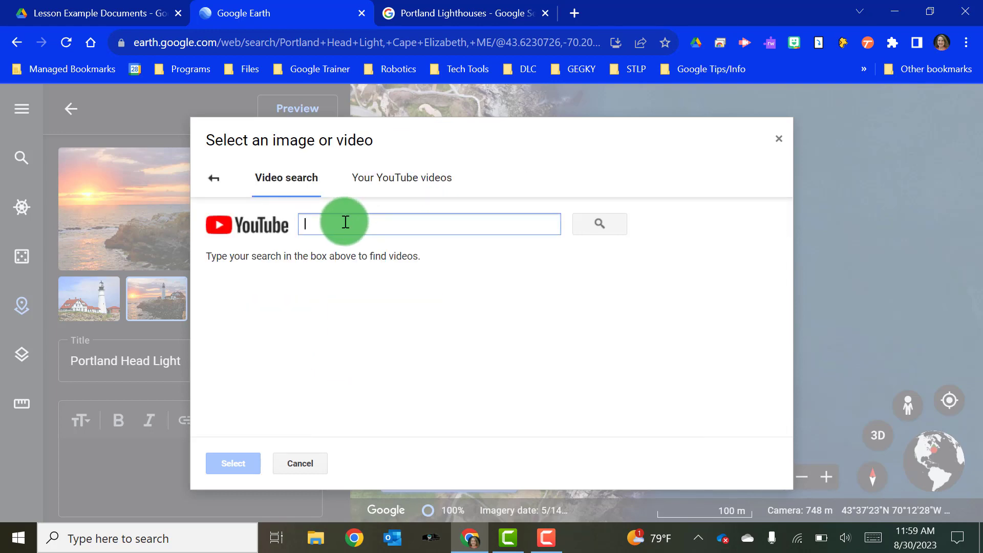
text(POrtland head light)
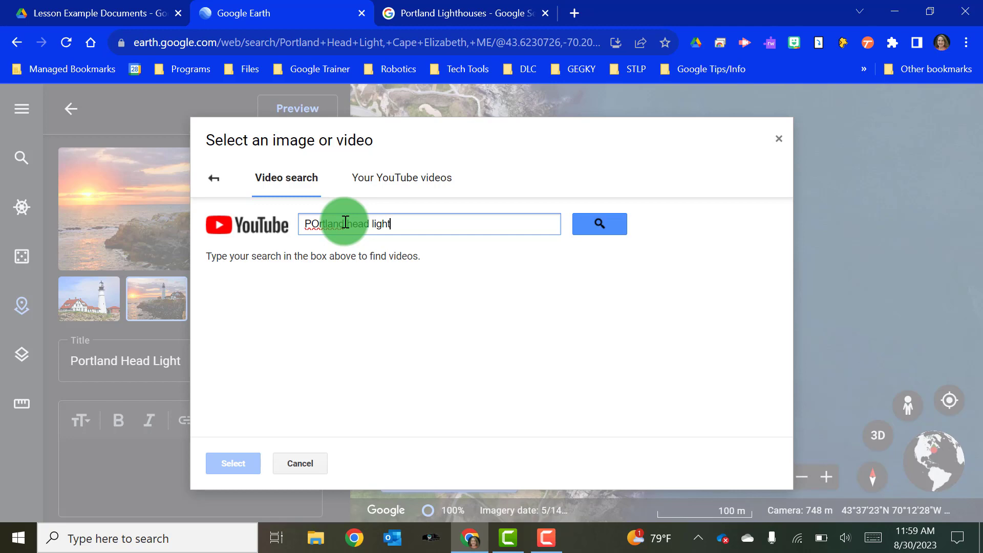
key(Return)
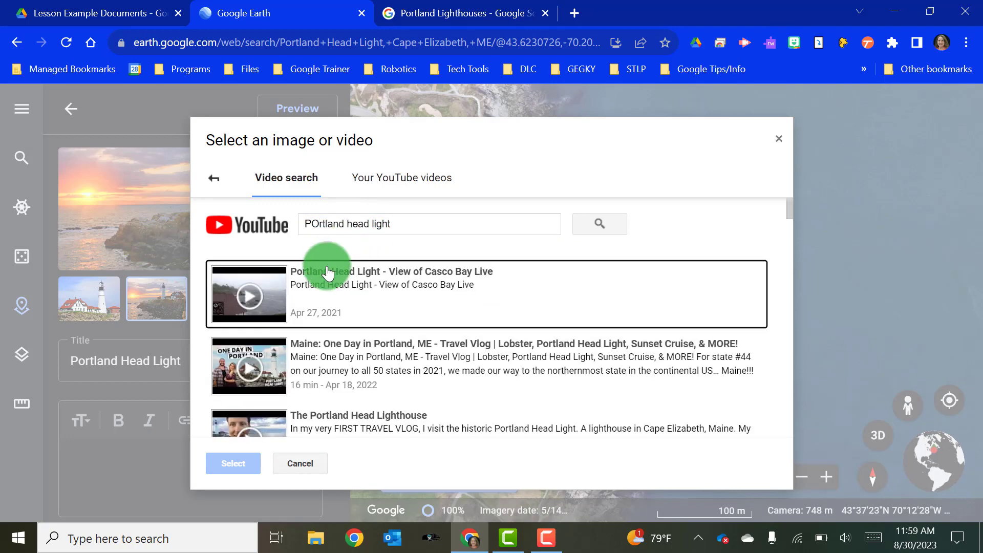
scroll(382, 338, down, 5)
scroll(384, 365, up, 1)
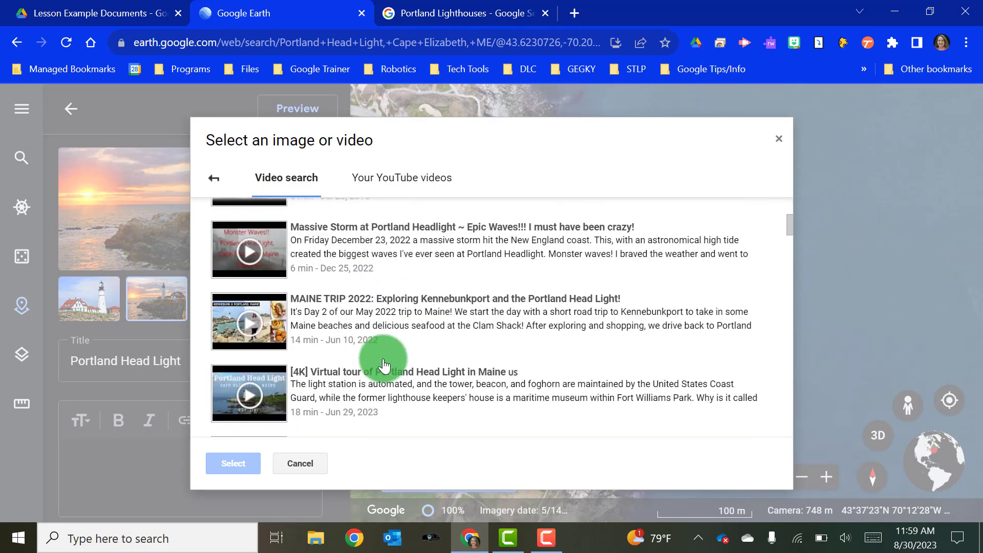
scroll(384, 365, down, 1)
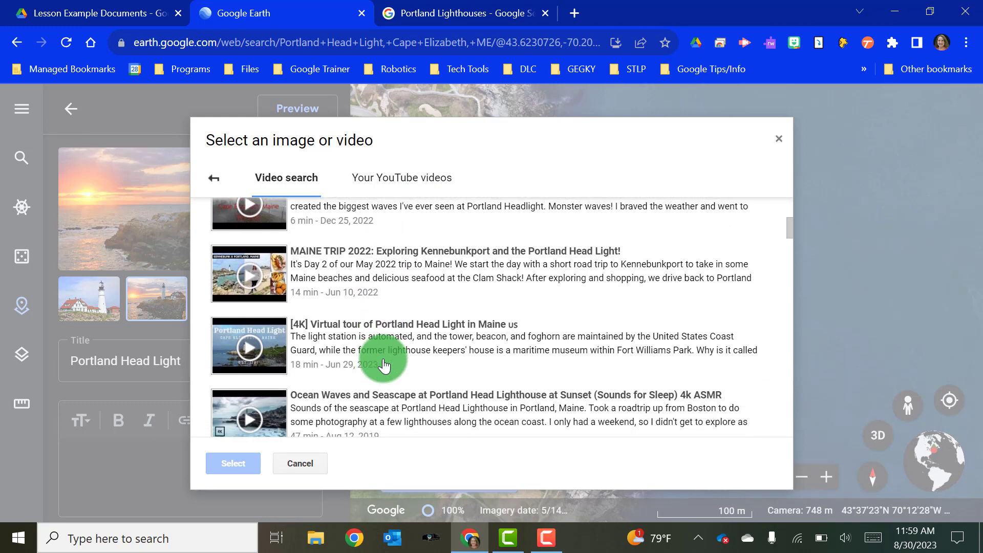
click(271, 348)
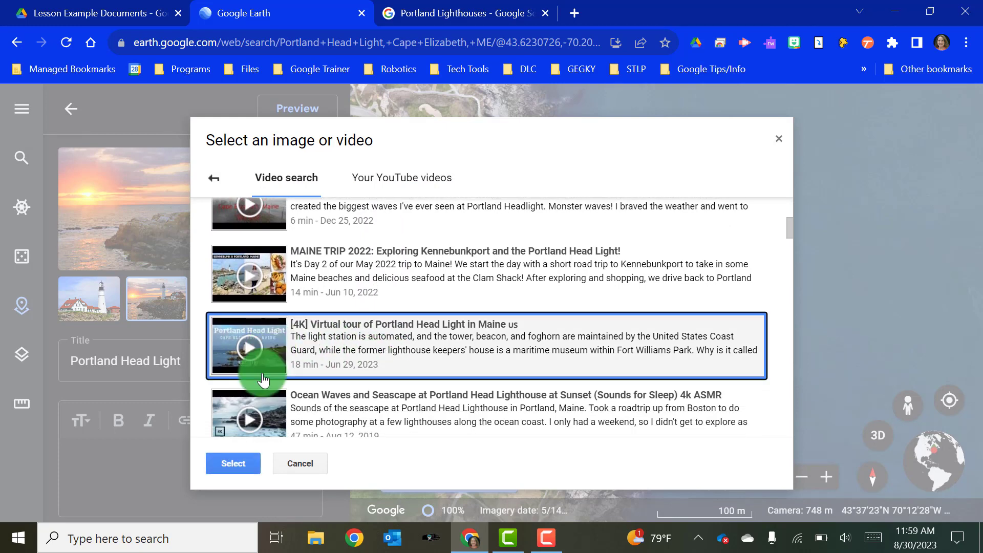
click(247, 462)
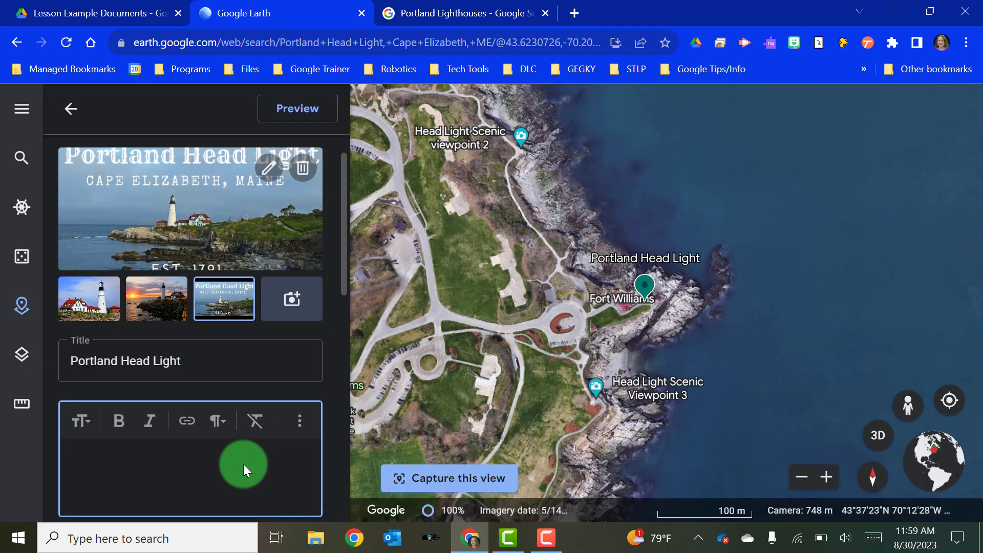
scroll(184, 336, down, 3)
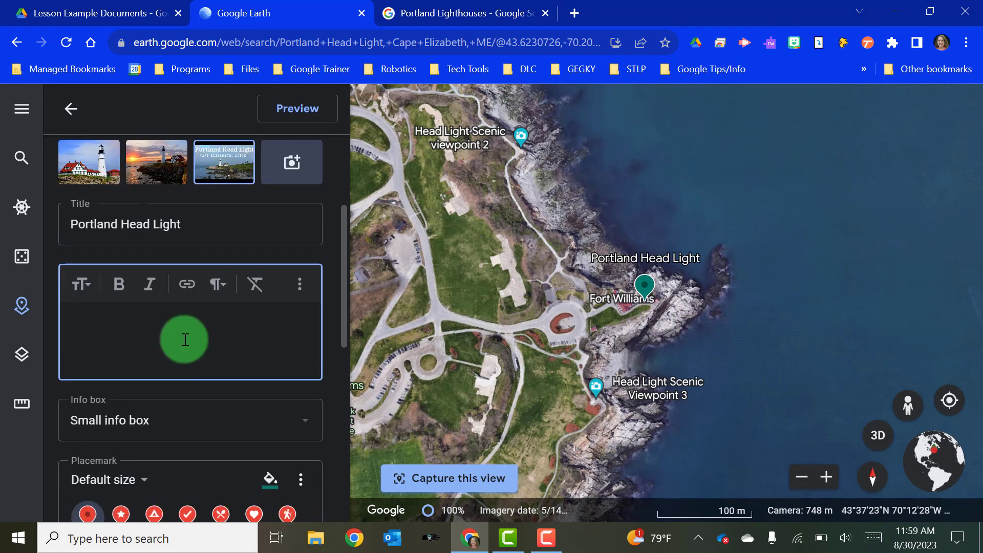
click(117, 313)
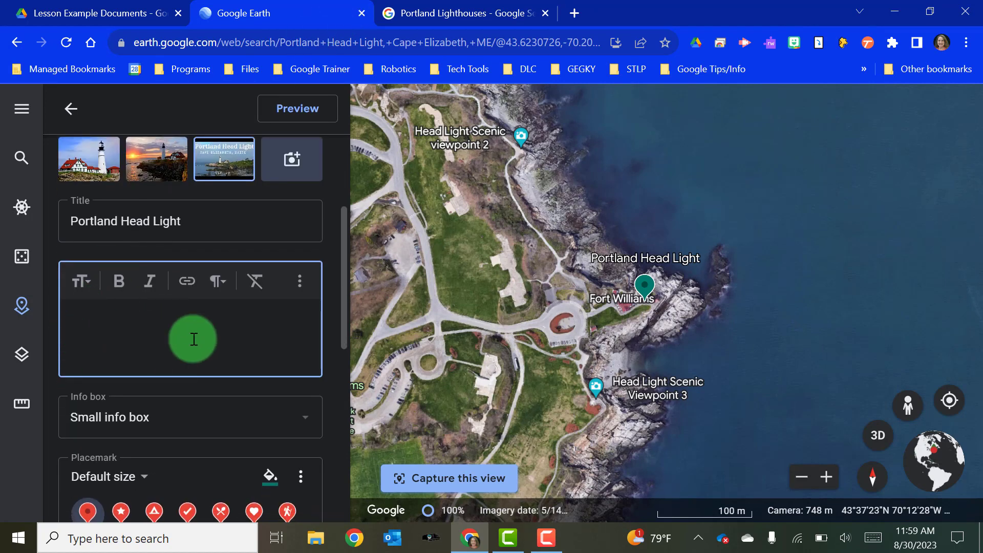
- Paste the Portland Head Light overview paragraph from Google Search into the placemark's description
click(425, 7)
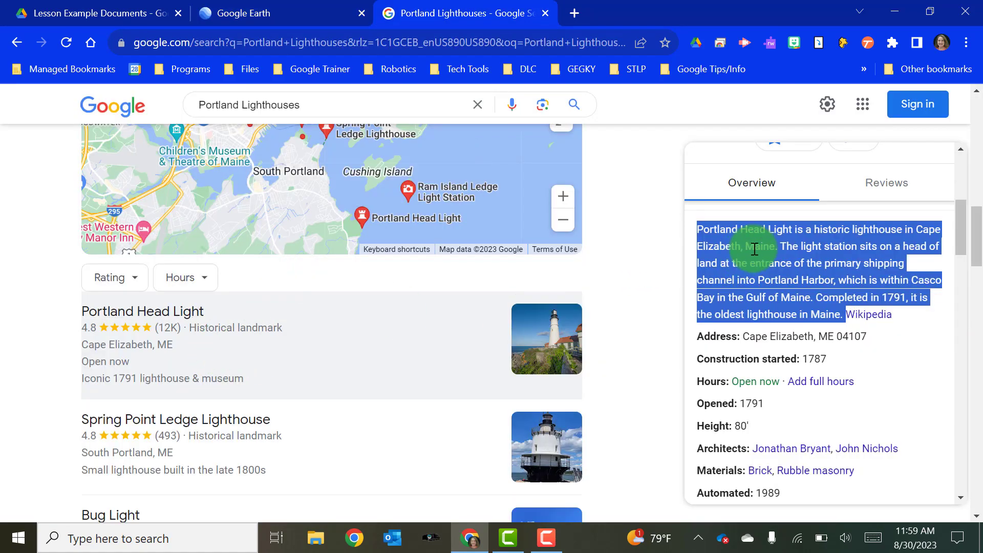
click(721, 228)
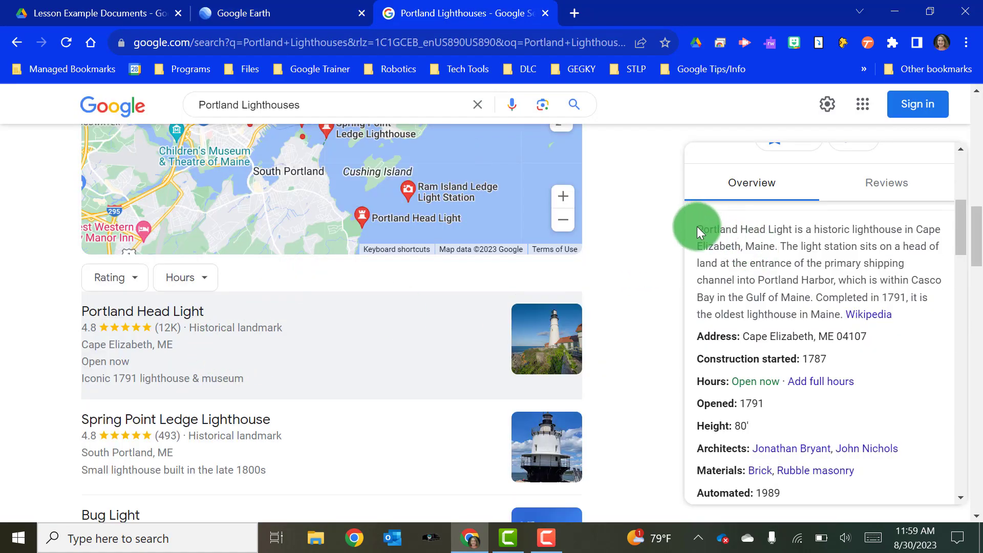
drag(699, 228, 843, 314)
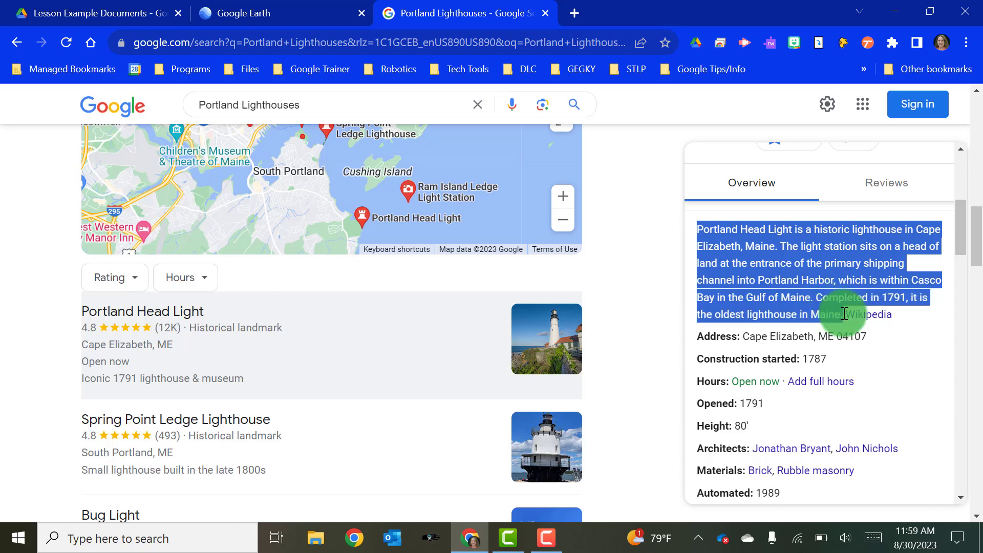
click(278, 12)
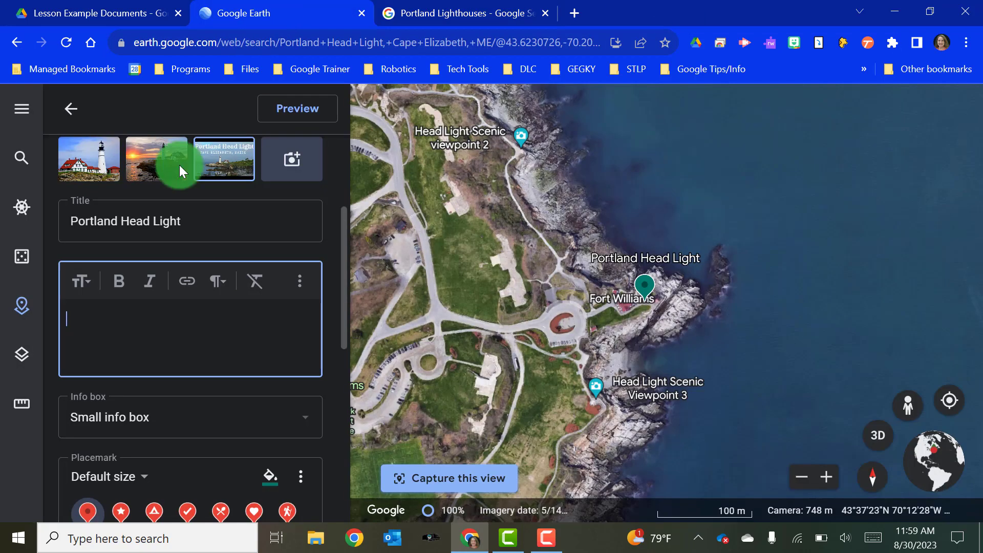
key(ctrl+v)
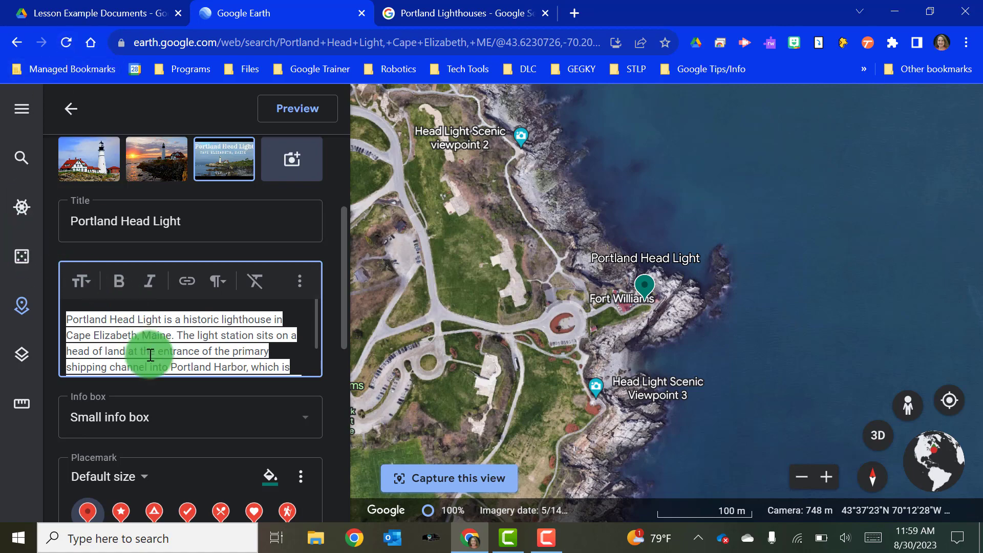
scroll(191, 391, down, 6)
scroll(191, 391, up, 9)
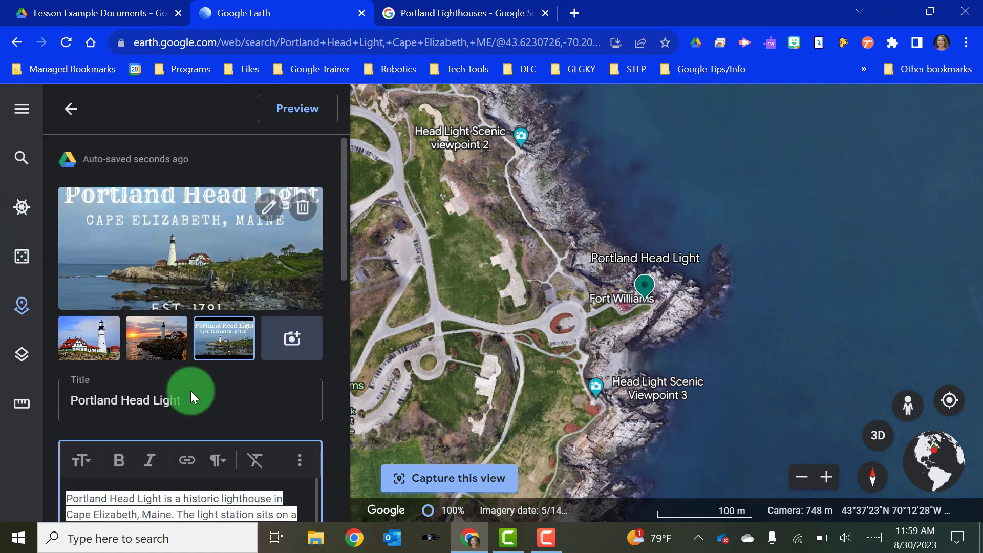
click(70, 109)
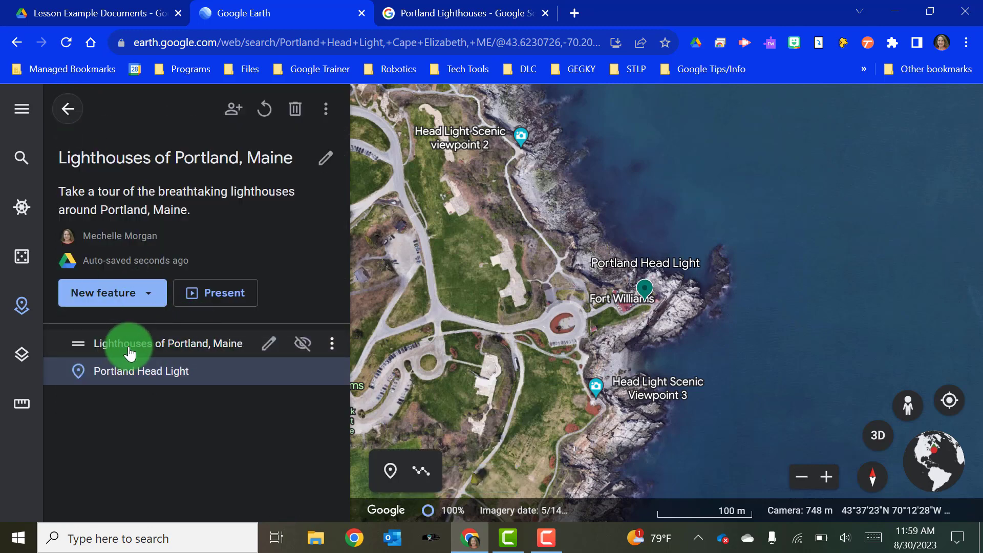
- Search for 'Bug Light' and fly the map to Bug Light in South Portland
click(149, 305)
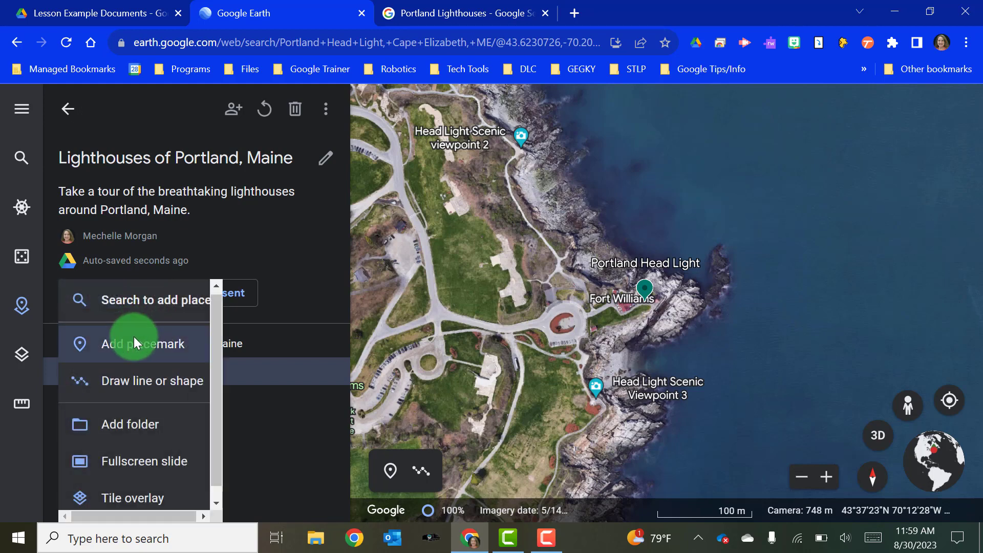
click(140, 308)
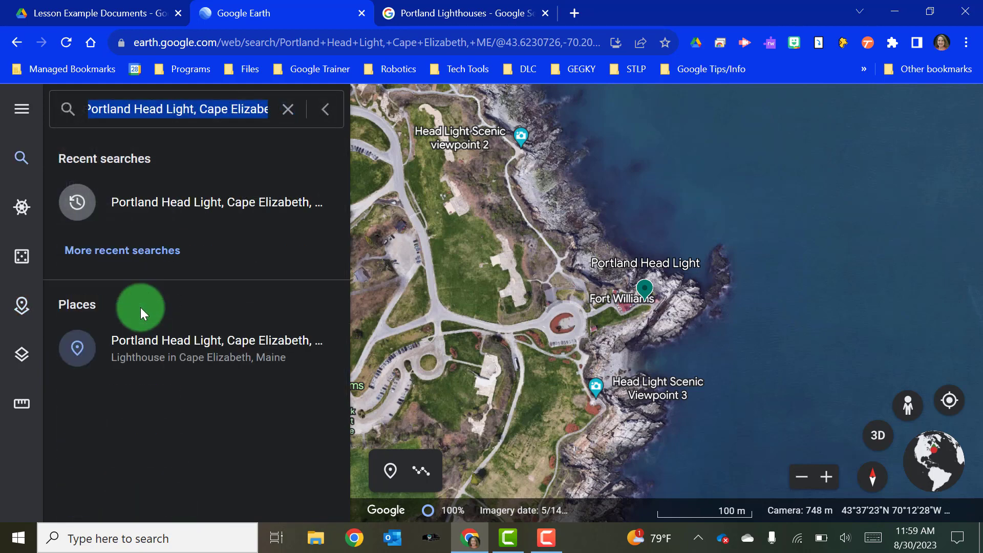
text(Bu)
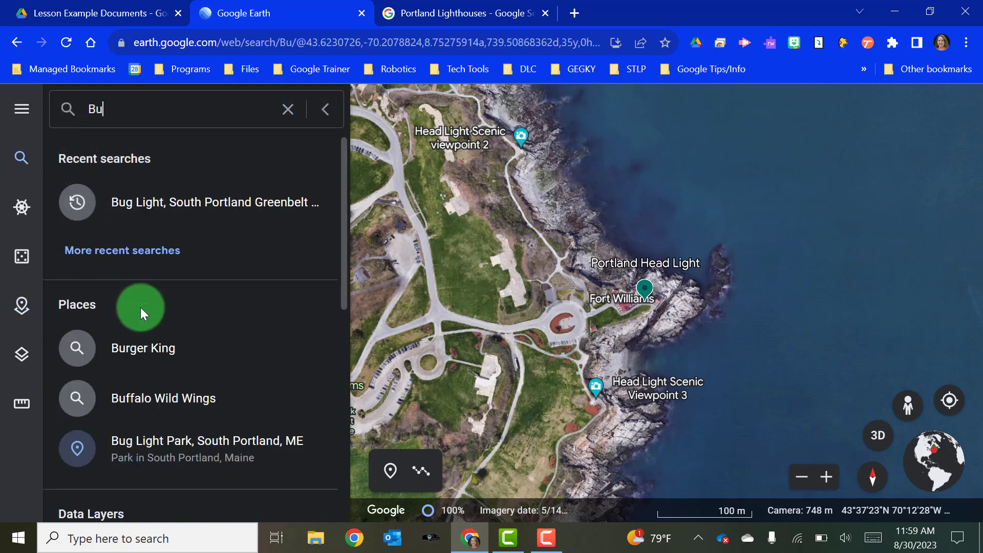
click(148, 205)
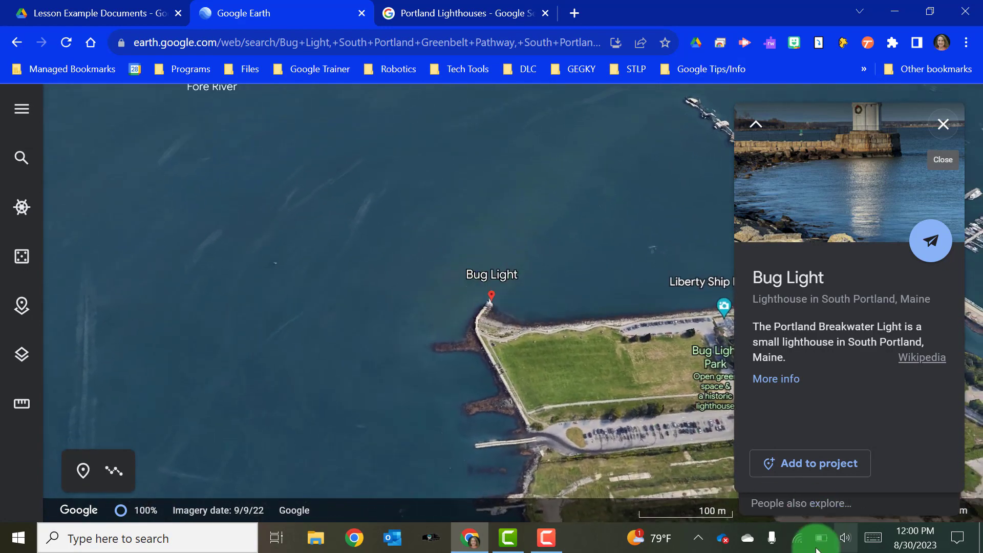
- Add Bug Light to the project with the first 'Bug Light house' photo from Google Images
click(798, 465)
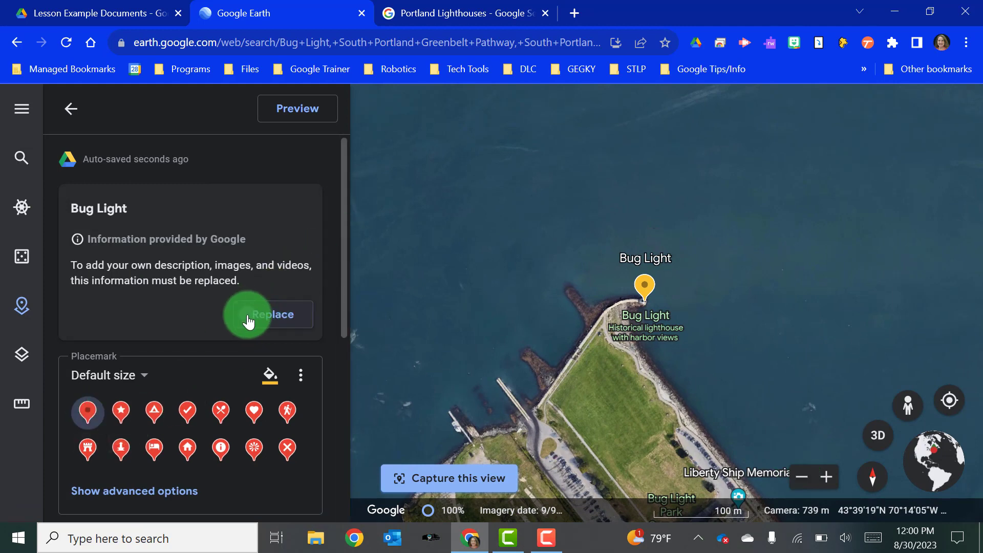
click(248, 316)
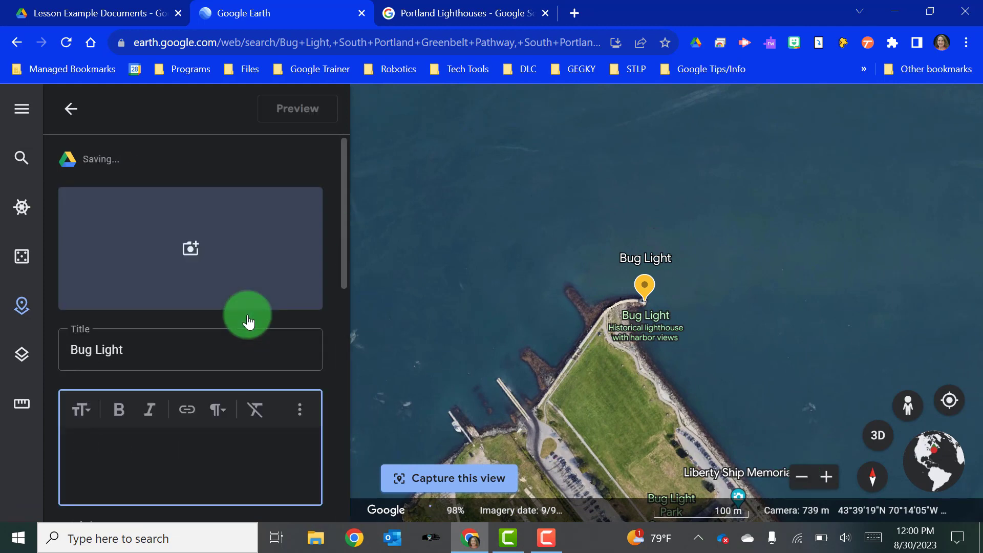
click(186, 249)
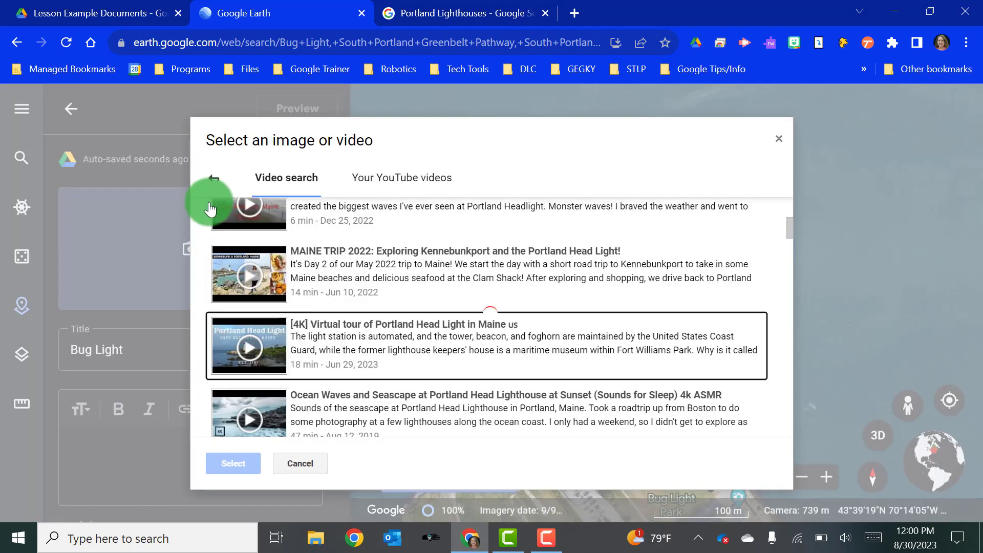
click(213, 178)
click(313, 187)
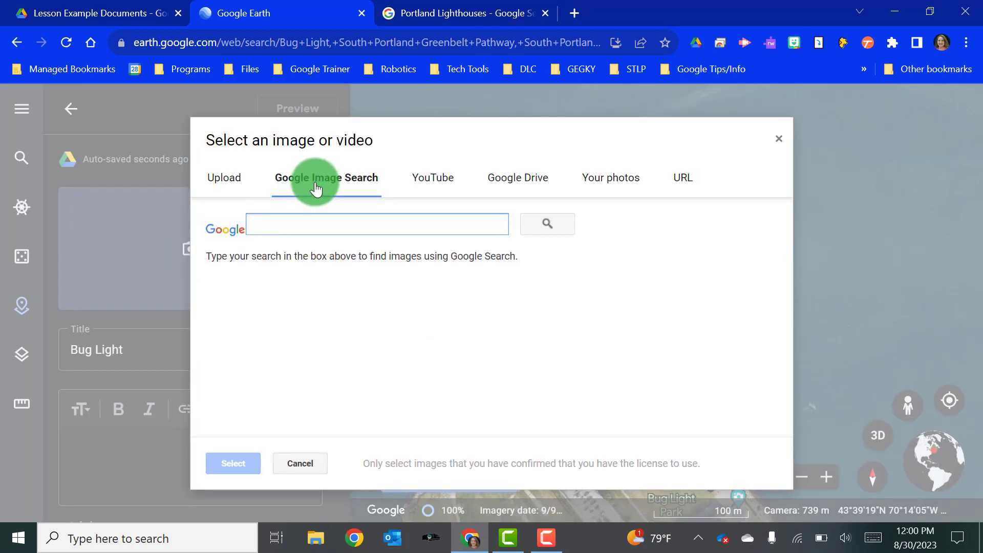
text(Bug Light house)
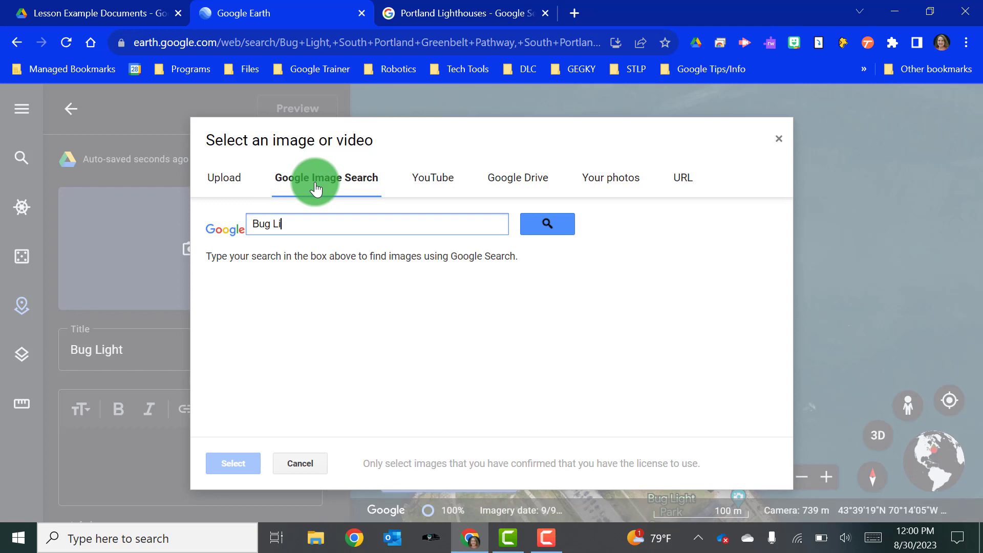
key(Return)
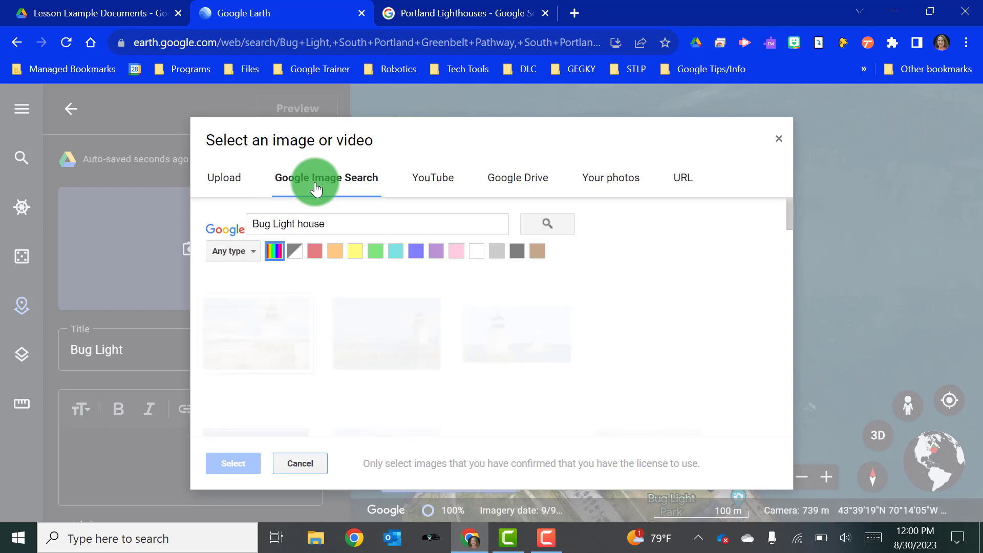
click(284, 348)
click(245, 465)
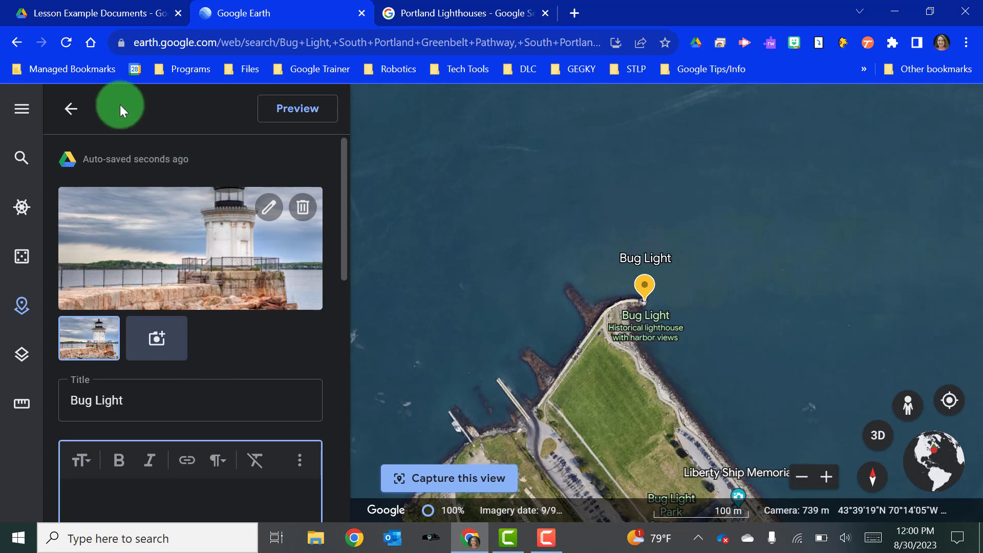
click(70, 110)
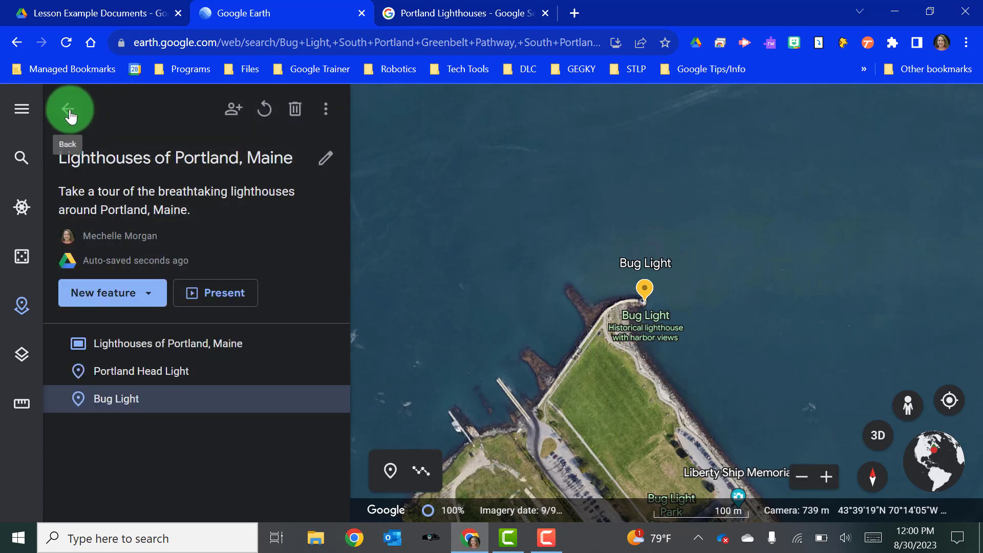
- Start the presentation and advance to the Portland Head Light slide
click(193, 293)
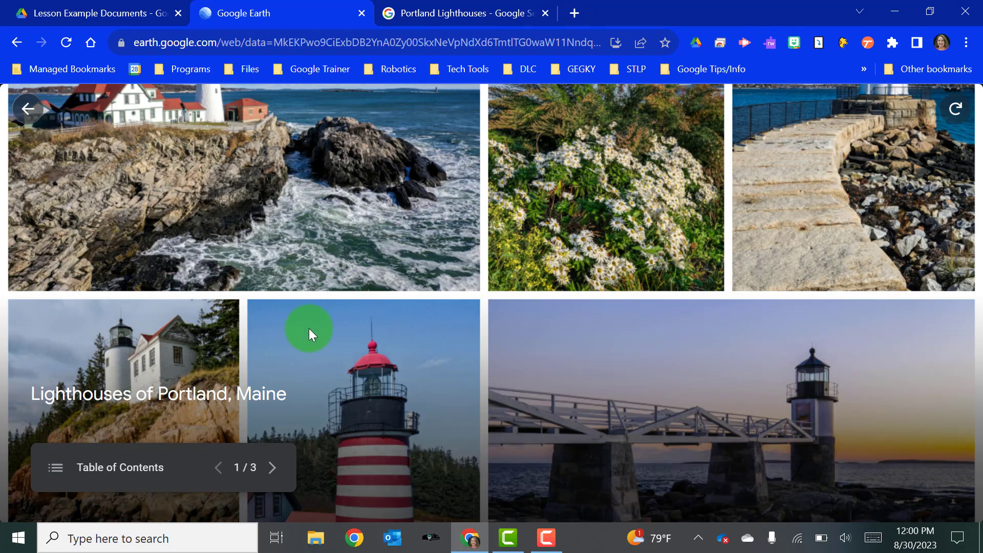
click(272, 467)
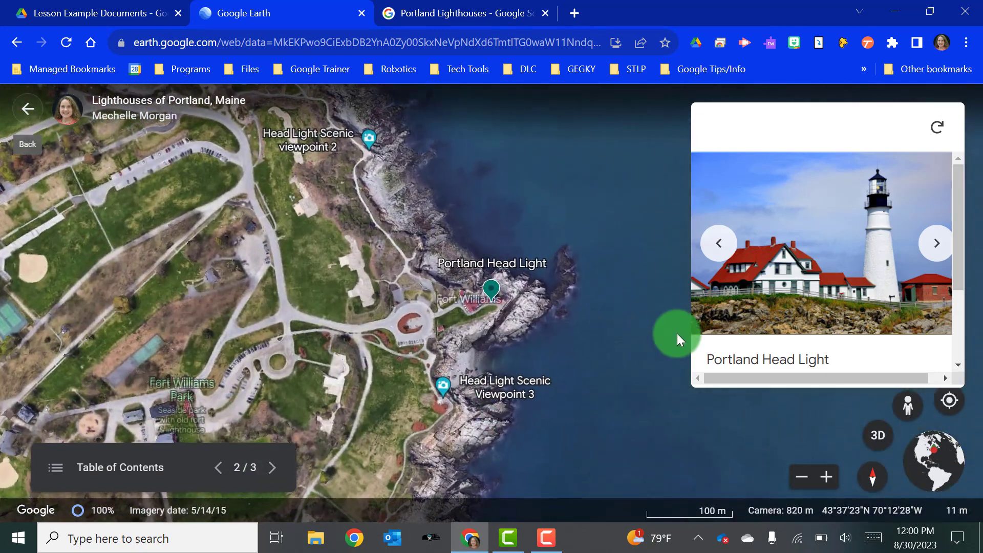
scroll(839, 282, down, 2)
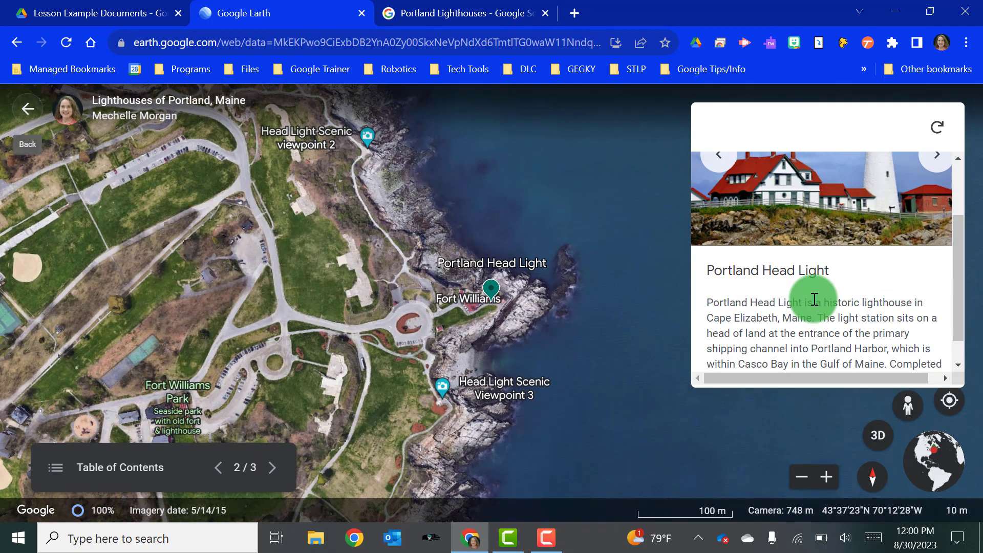
scroll(812, 297, down, 1)
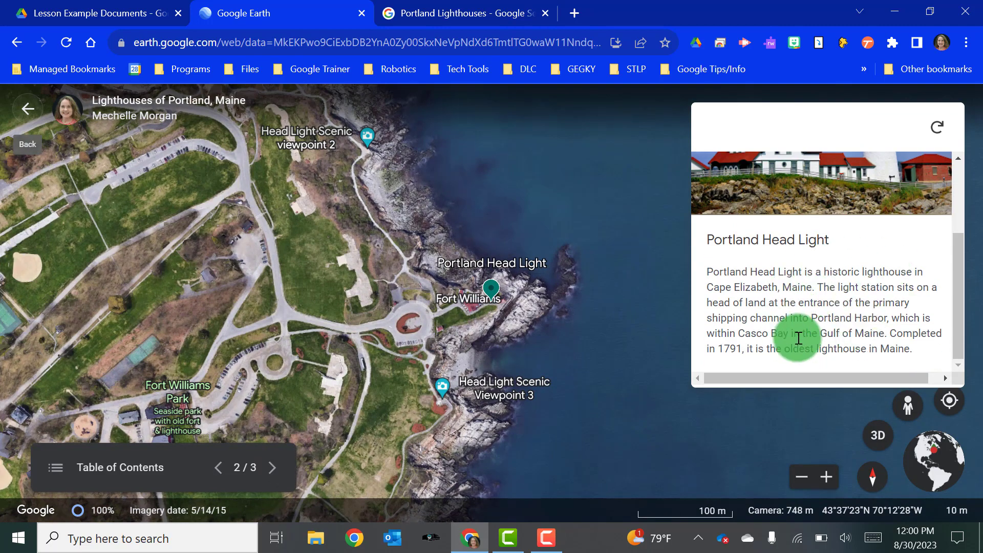
scroll(794, 322, up, 3)
- Browse Portland Head Light's photos, play its video, then advance to the Bug Light slide
click(931, 248)
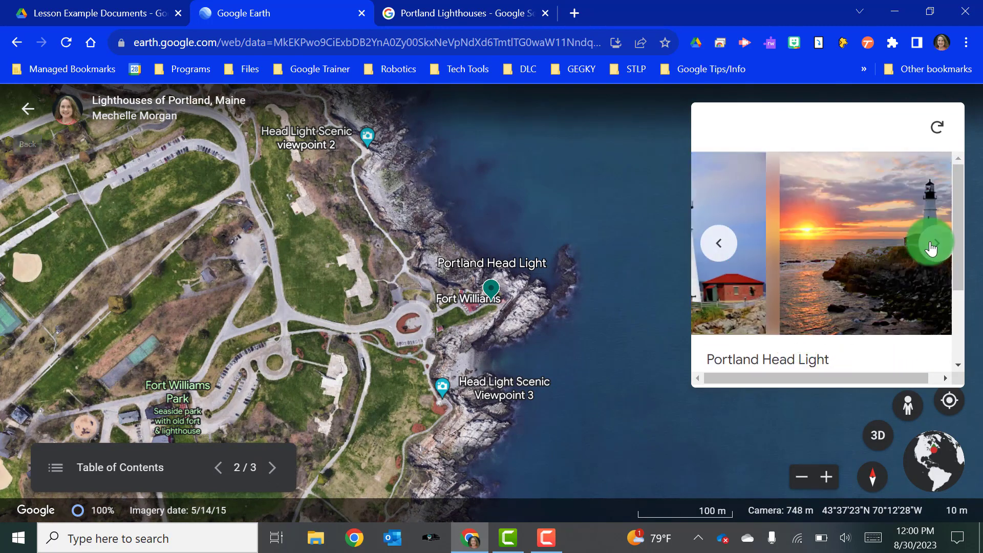
right_click(931, 248)
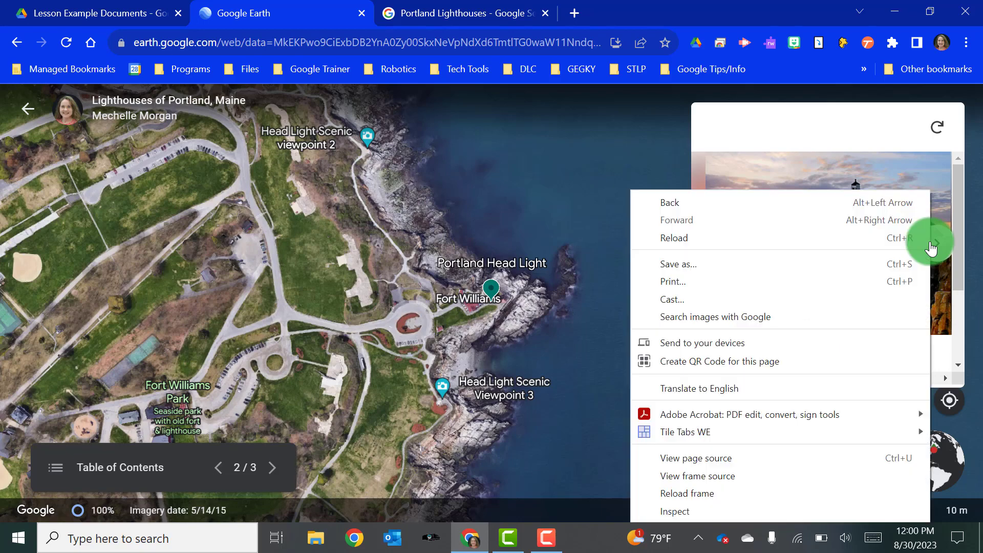
click(942, 244)
click(942, 247)
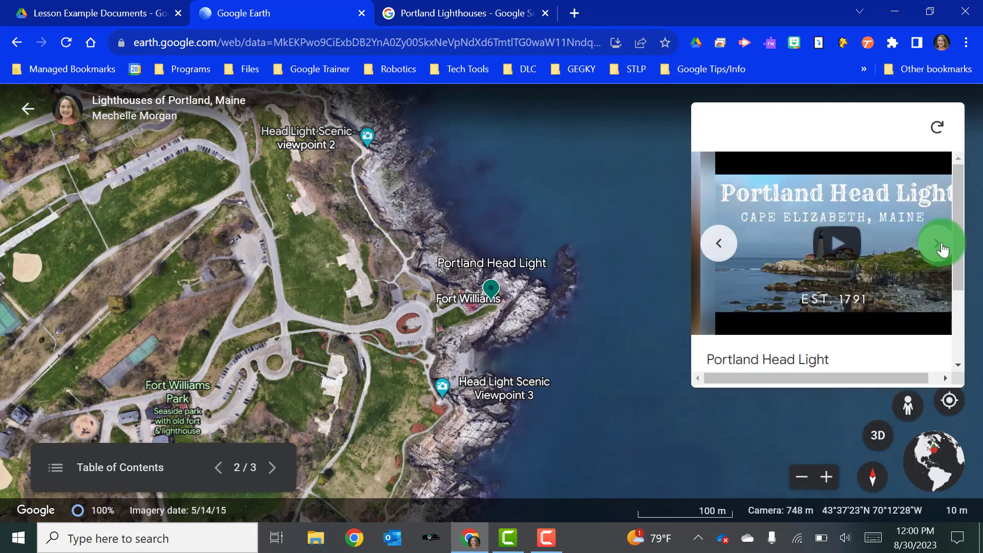
click(829, 243)
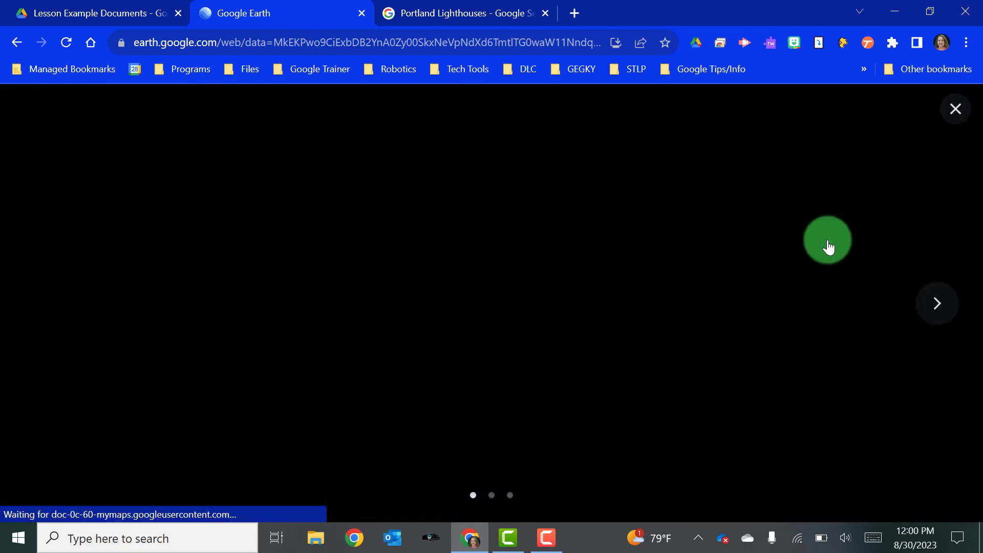
click(957, 111)
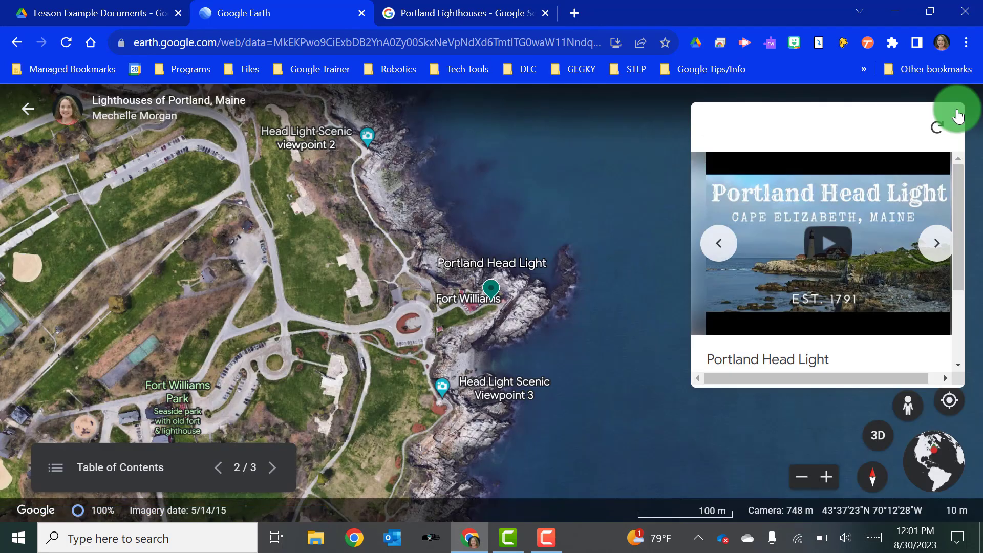
click(273, 467)
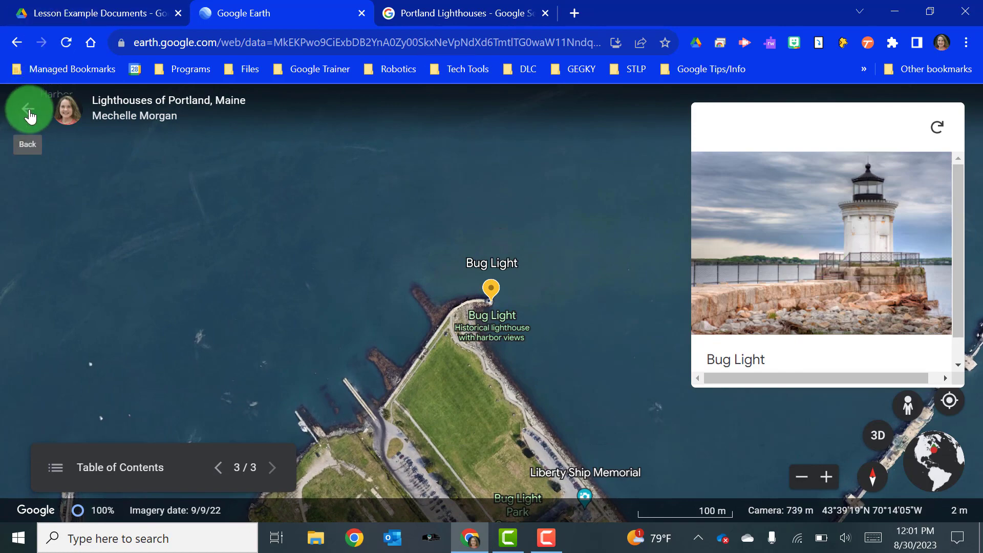
- Exit the presentation and open the project's sharing settings
click(30, 116)
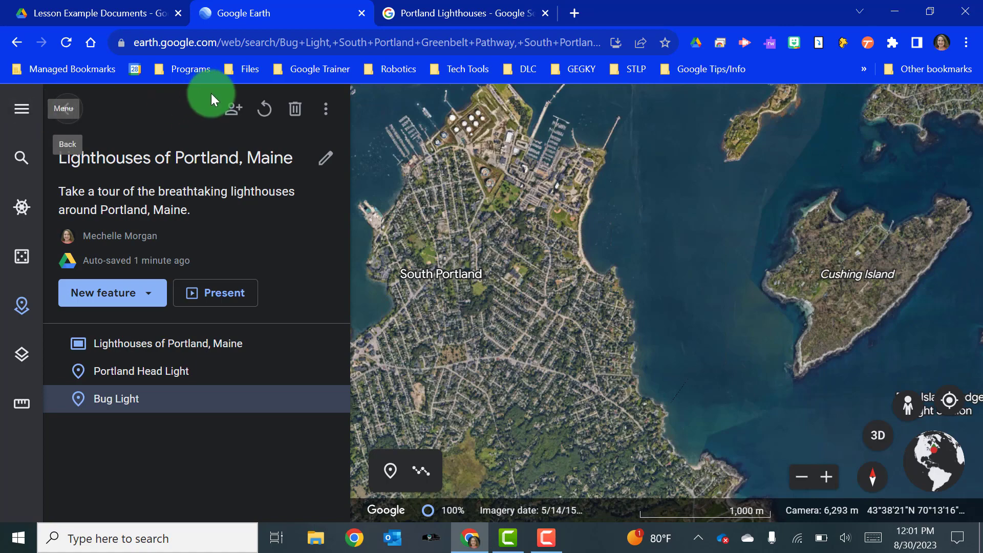
click(232, 122)
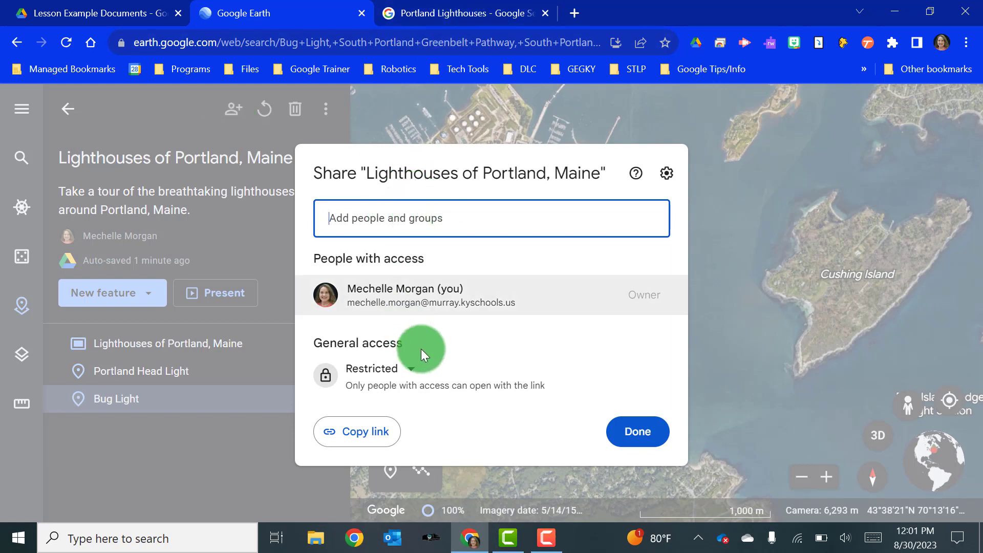
- Review the General access options, keep Restricted, and close the sharing dialog
click(378, 374)
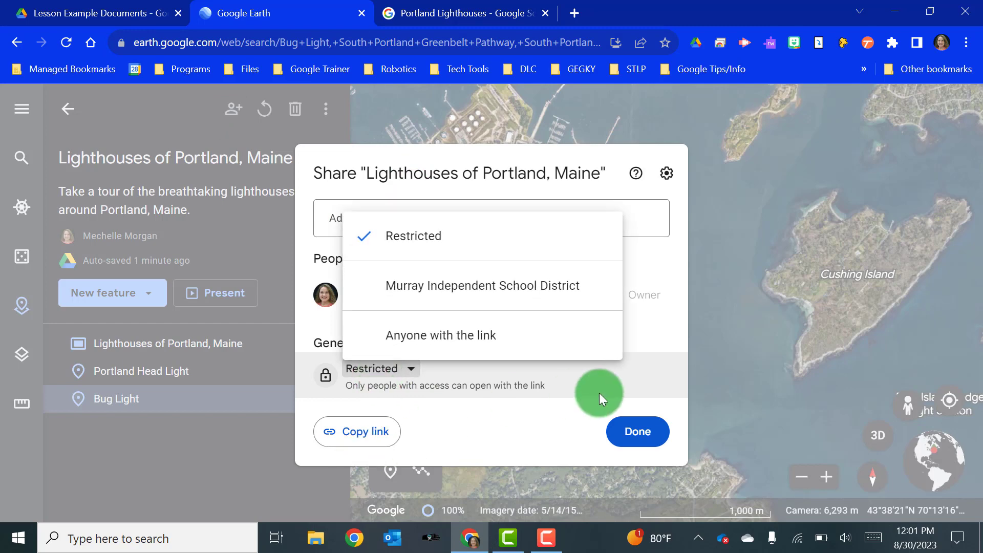
click(639, 437)
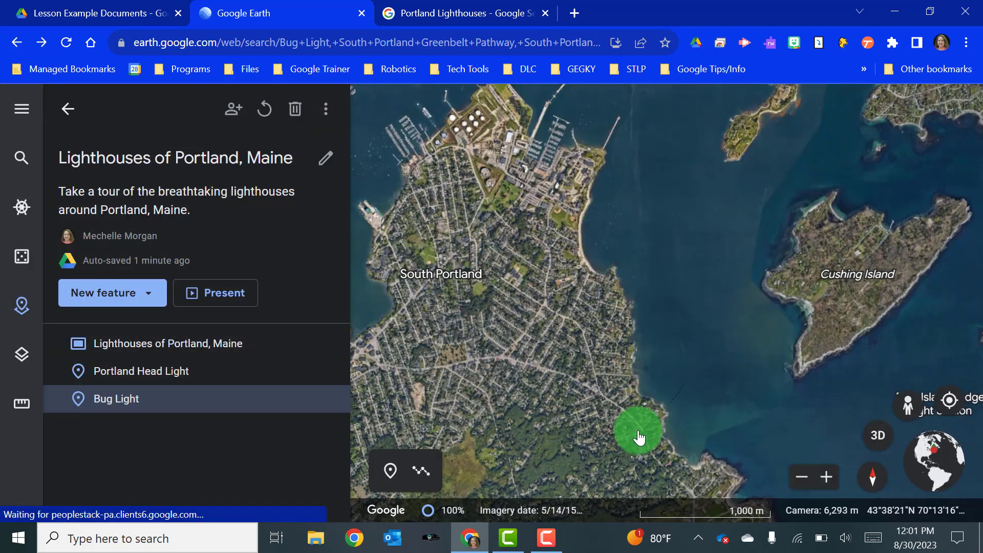